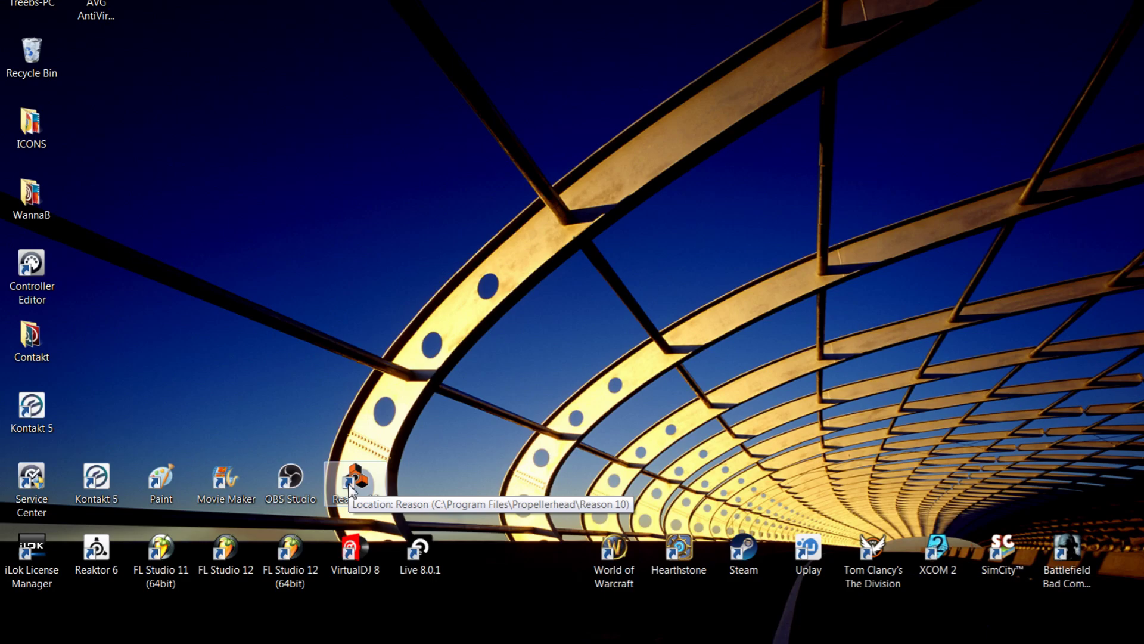
- Launch Reason 10, skip the Waves licence rescan, and open the recent song Sermix.reason
double_click(352, 485)
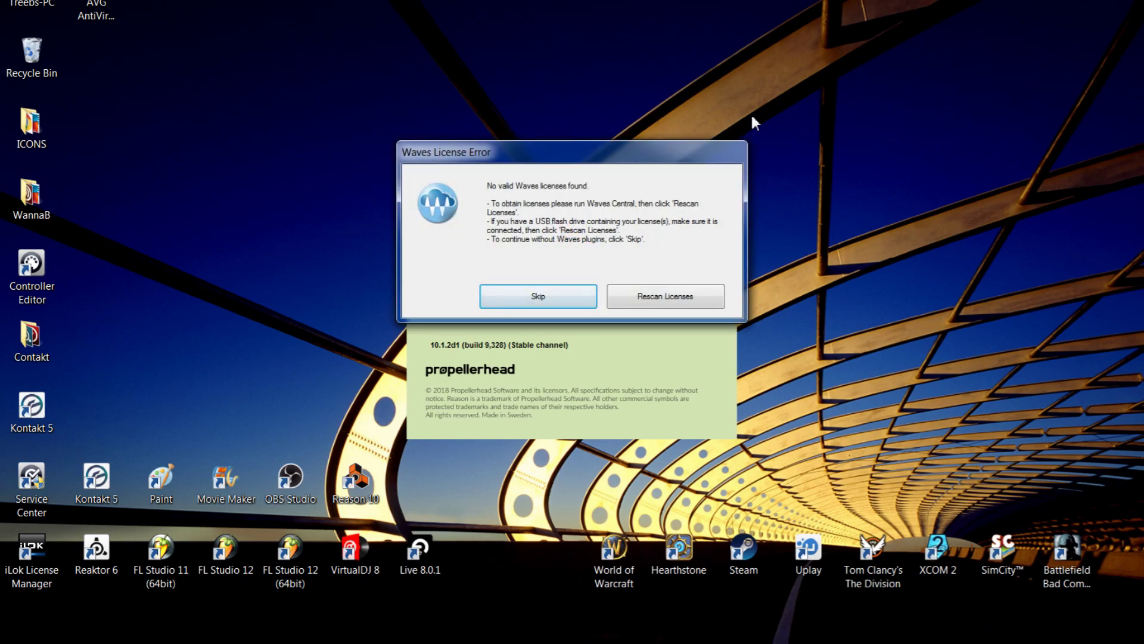
left_click(551, 297)
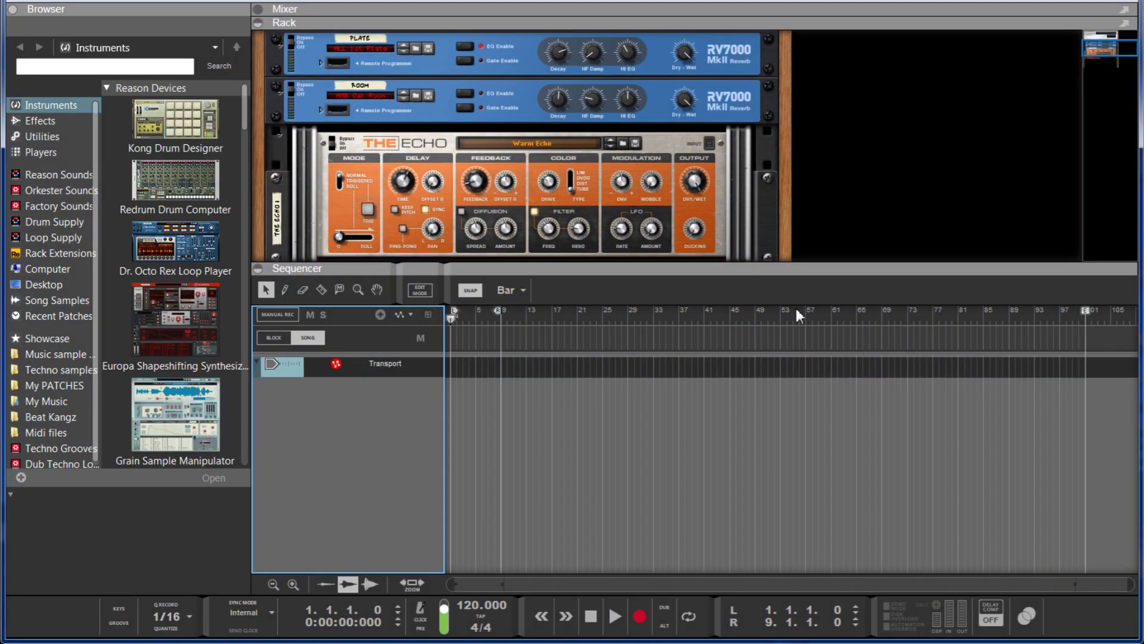
left_click(27, 3)
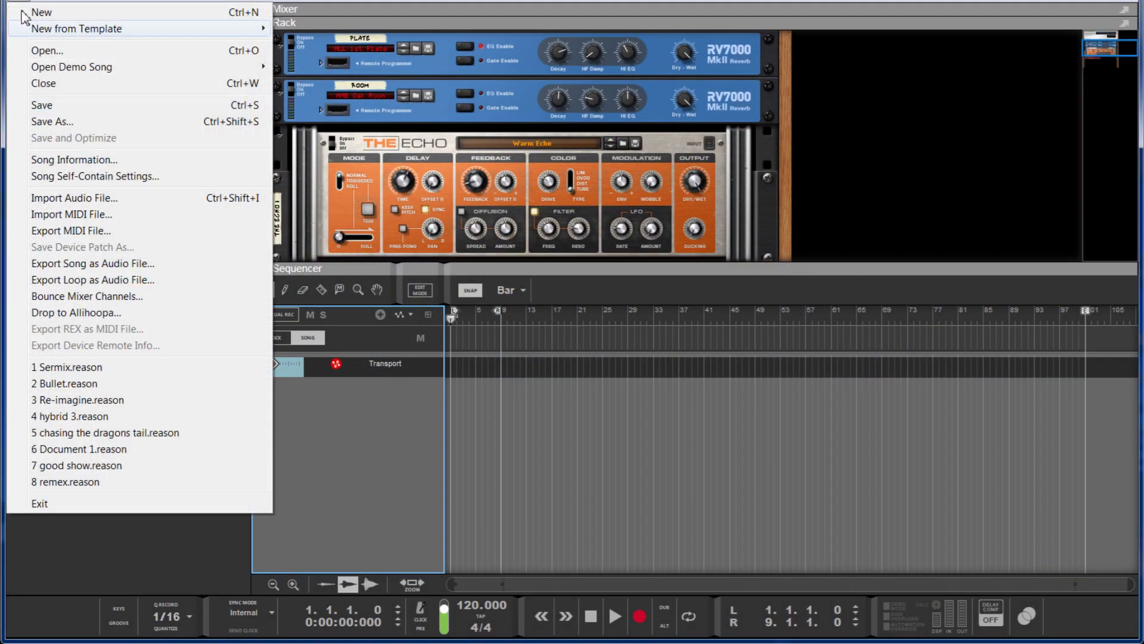
left_click(60, 367)
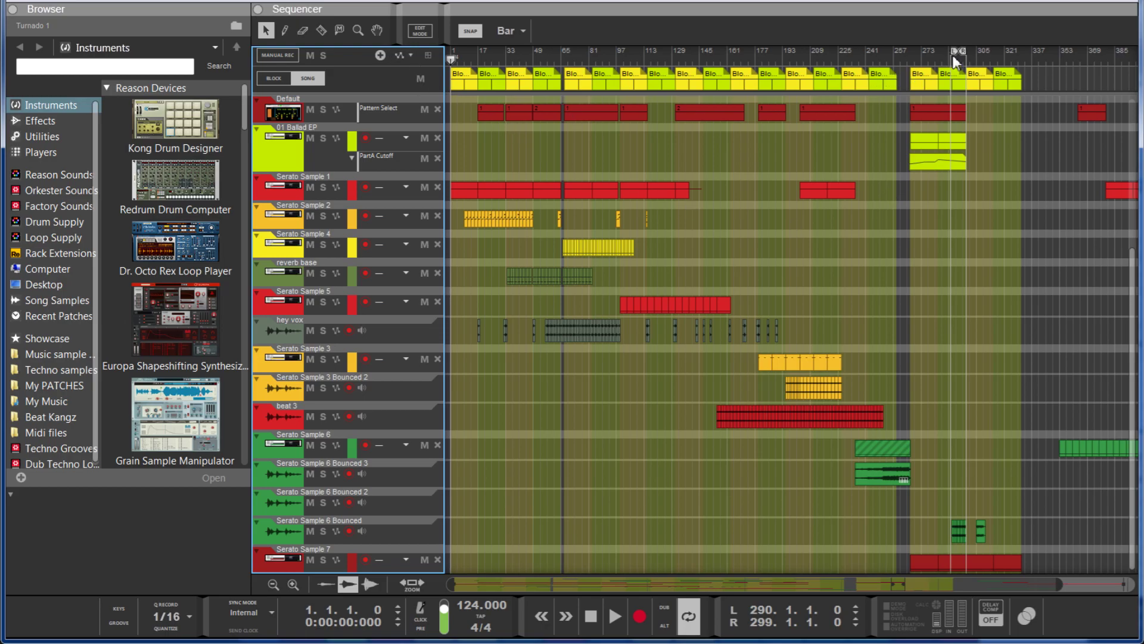
- Set the song's loop range from bar 1 to bar 267 and return the song position to the start
left_click_drag(955, 49, 453, 53)
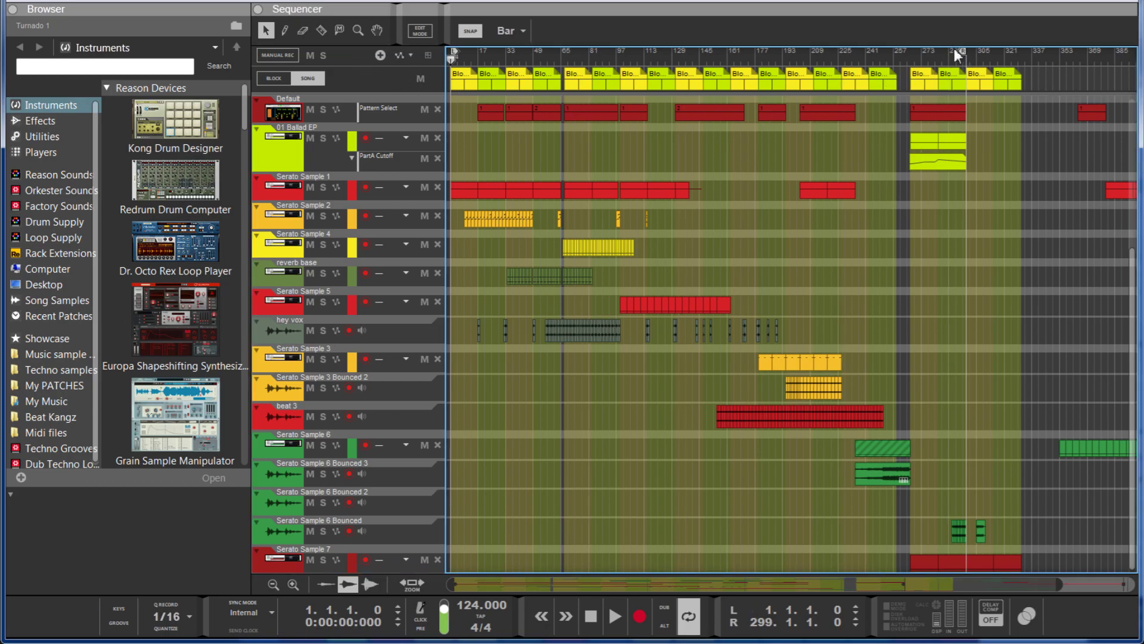
left_click_drag(963, 51, 911, 65)
left_click(902, 60)
key("space")
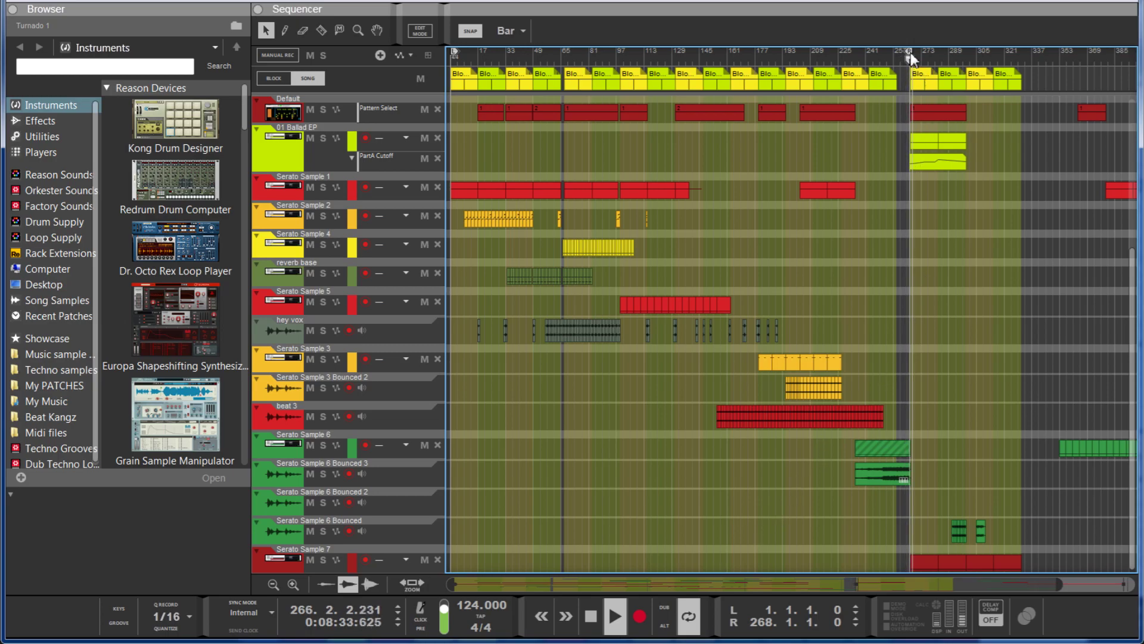
left_click_drag(912, 55, 907, 57)
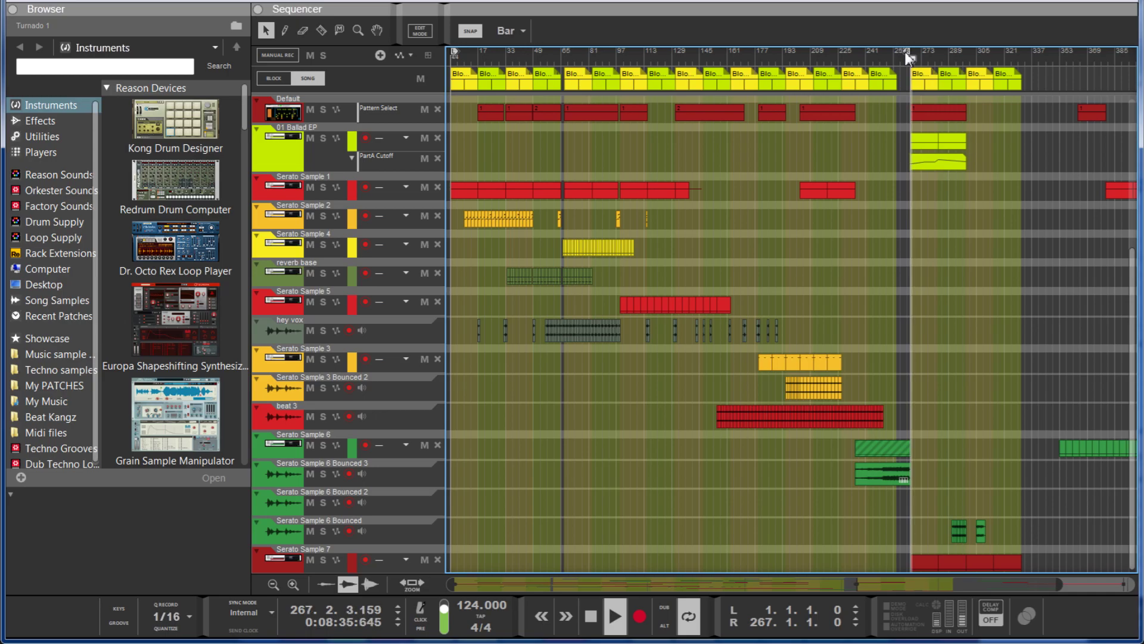
left_click(591, 615)
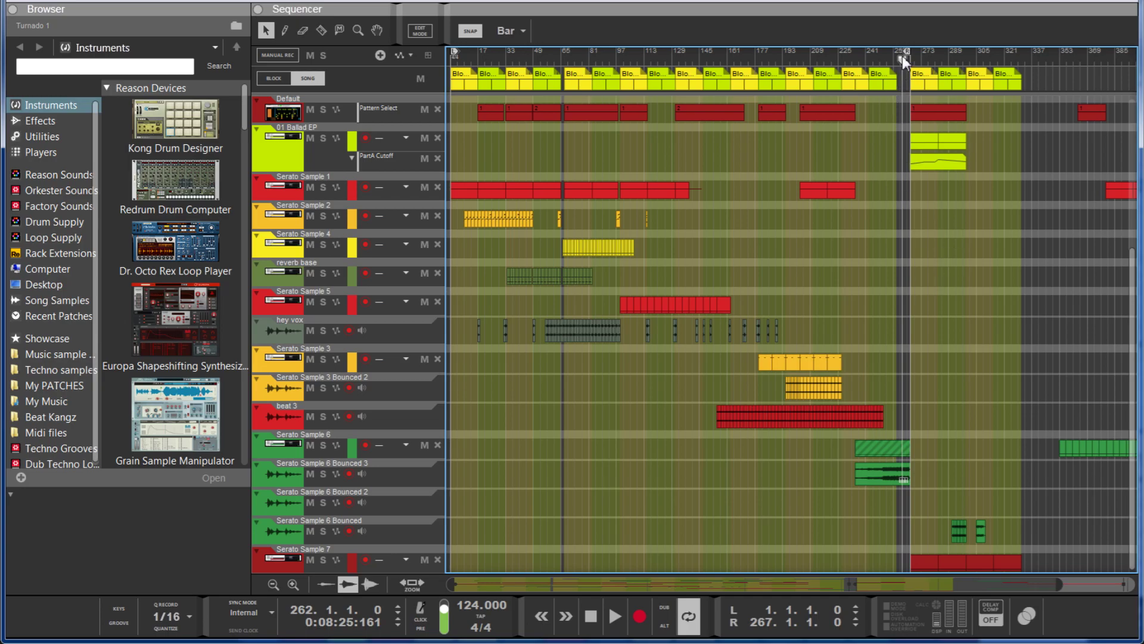
key("Home")
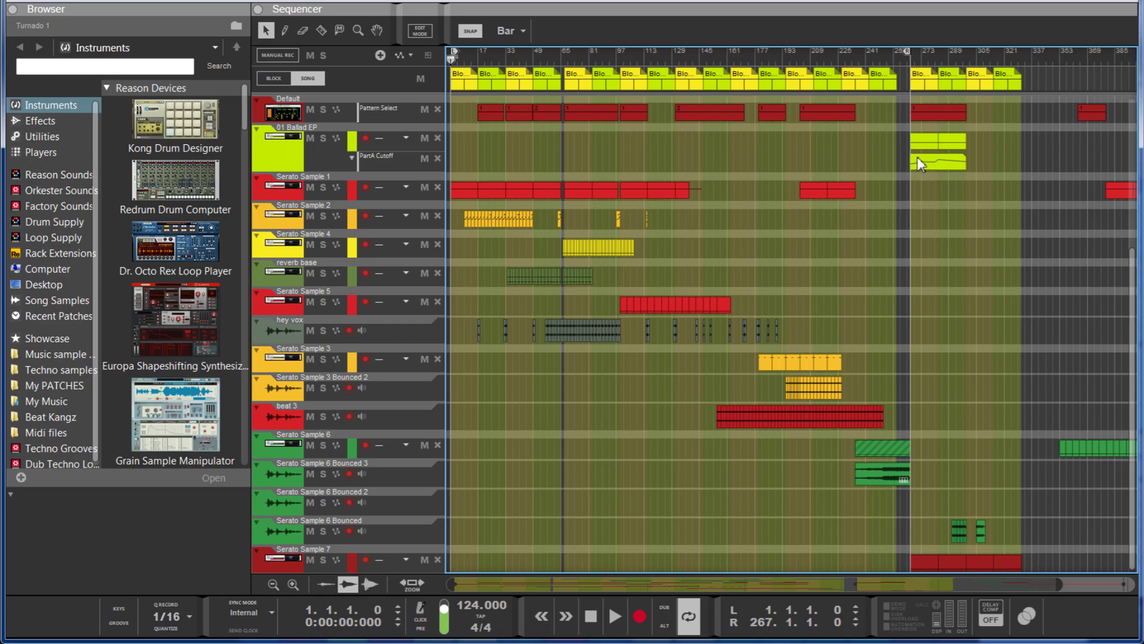
- Play the song's opening briefly, stop playback, and return to bar 1
left_click(903, 59)
key("space")
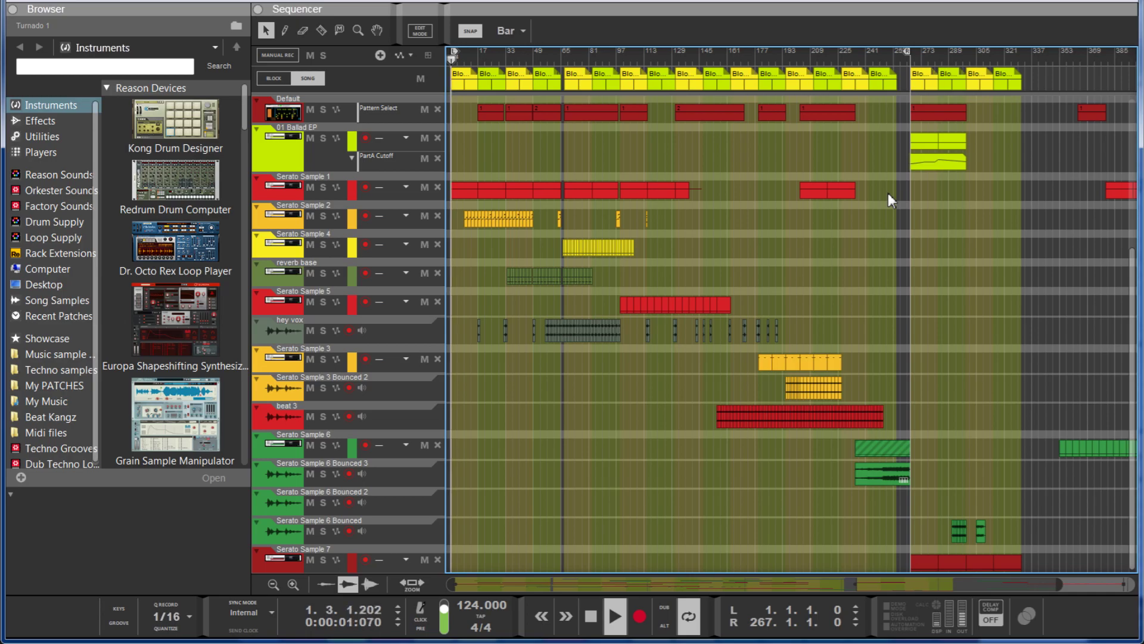
key("space")
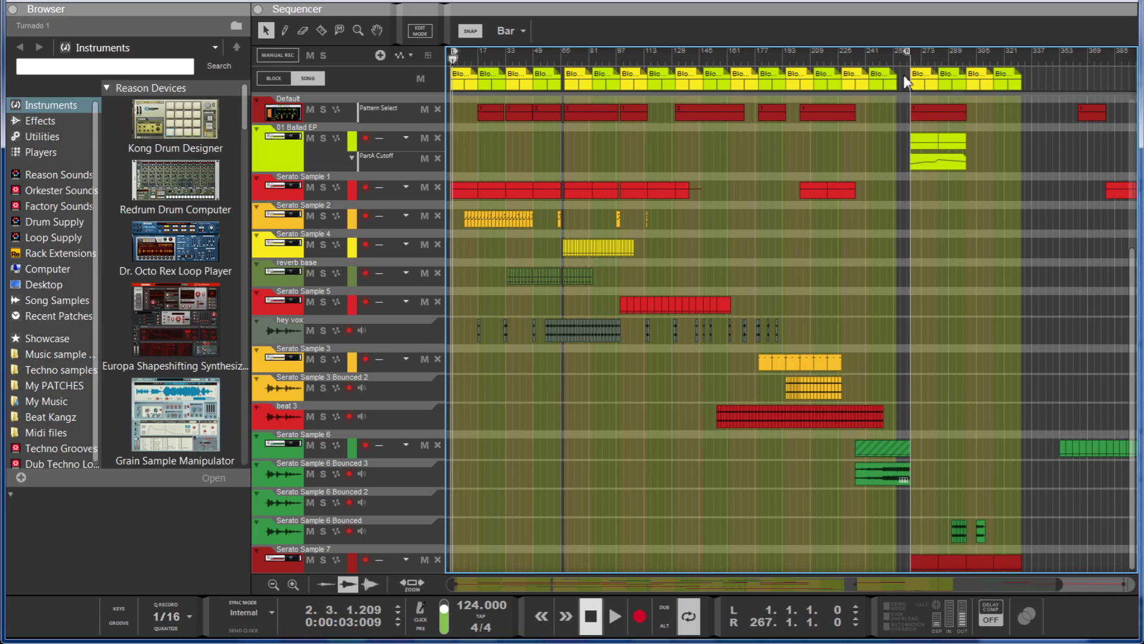
key("Home")
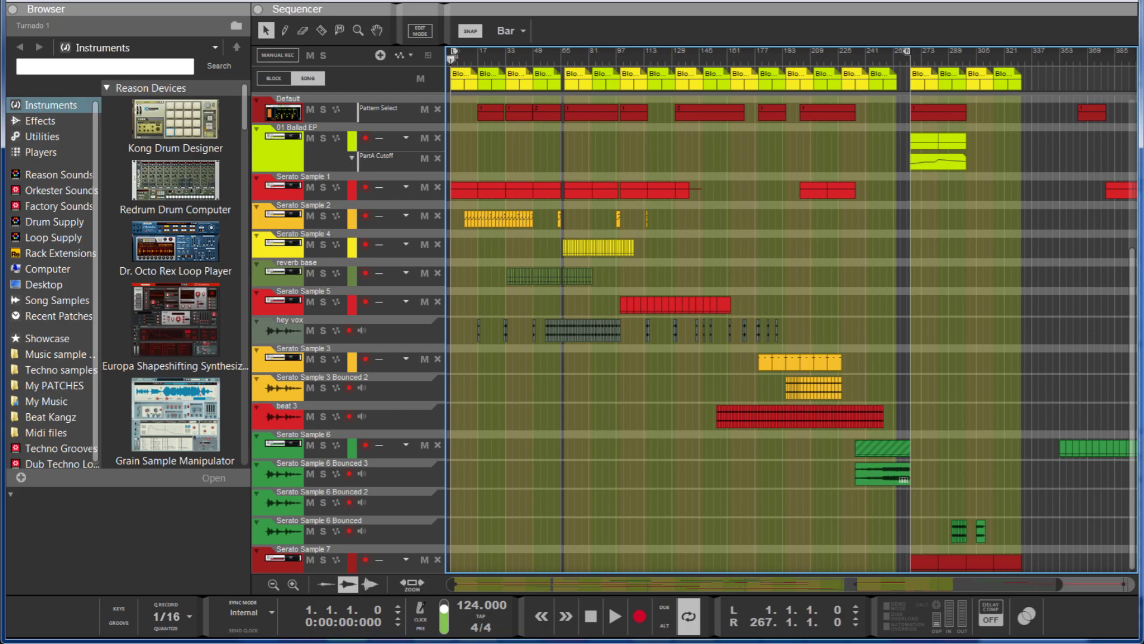
- View the song's Mixer window briefly and return to the sequencer window
mouse_move(453, 641)
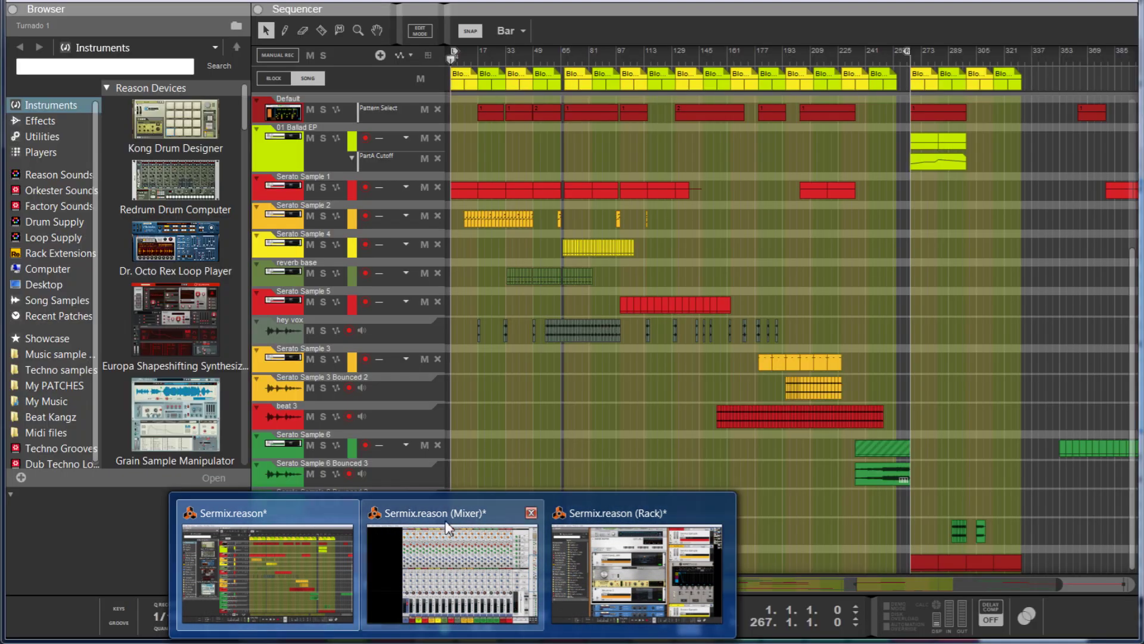
left_click(448, 528)
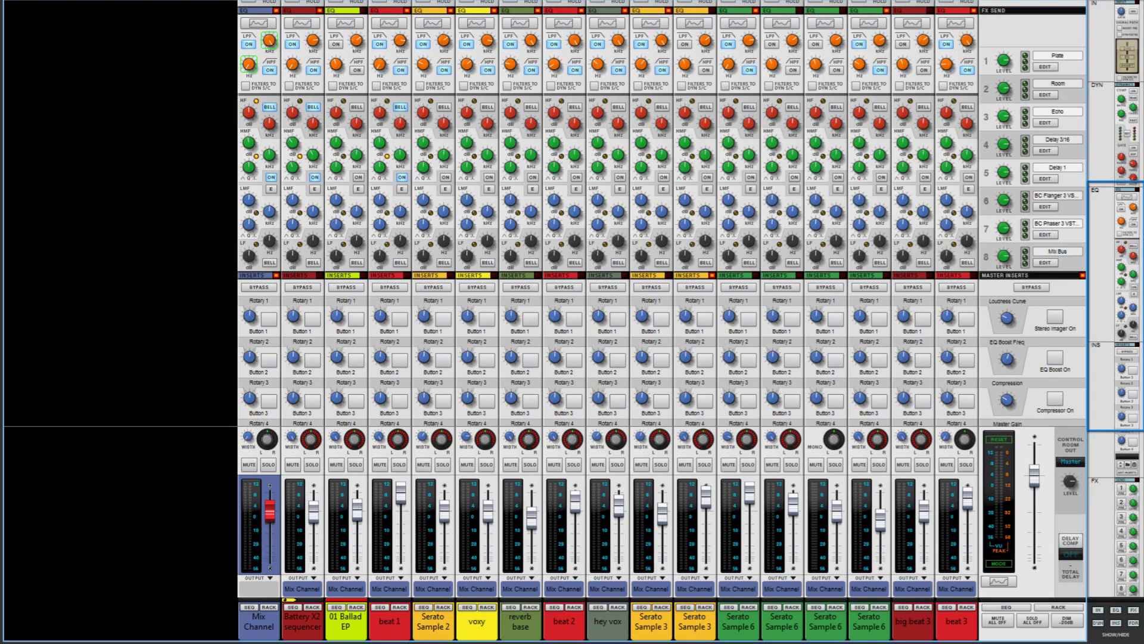
mouse_move(453, 637)
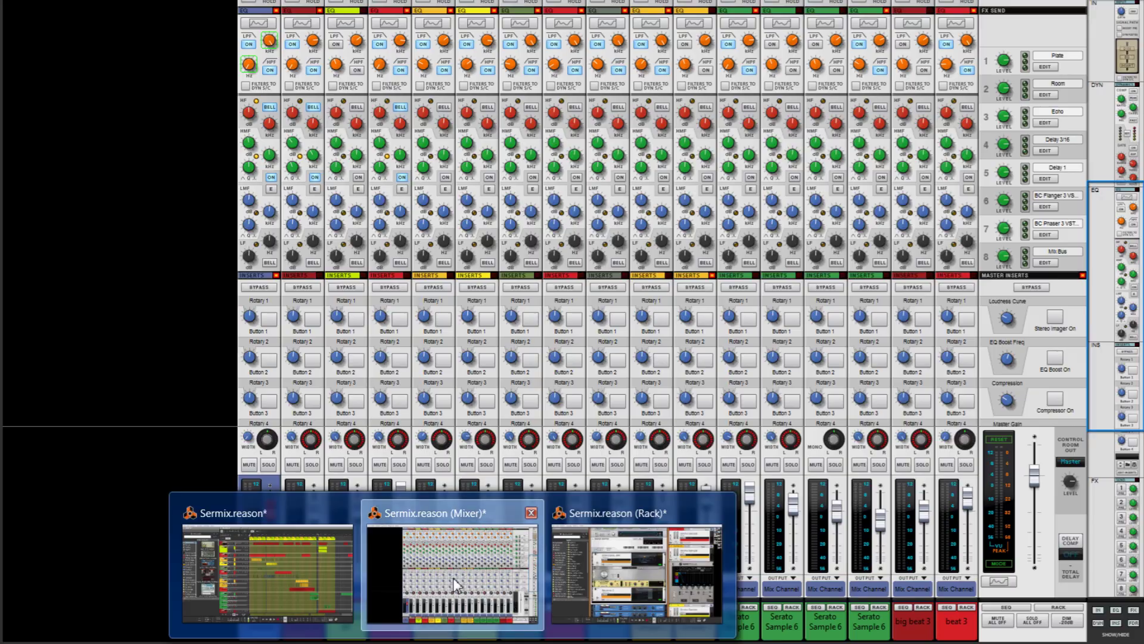
left_click(280, 505)
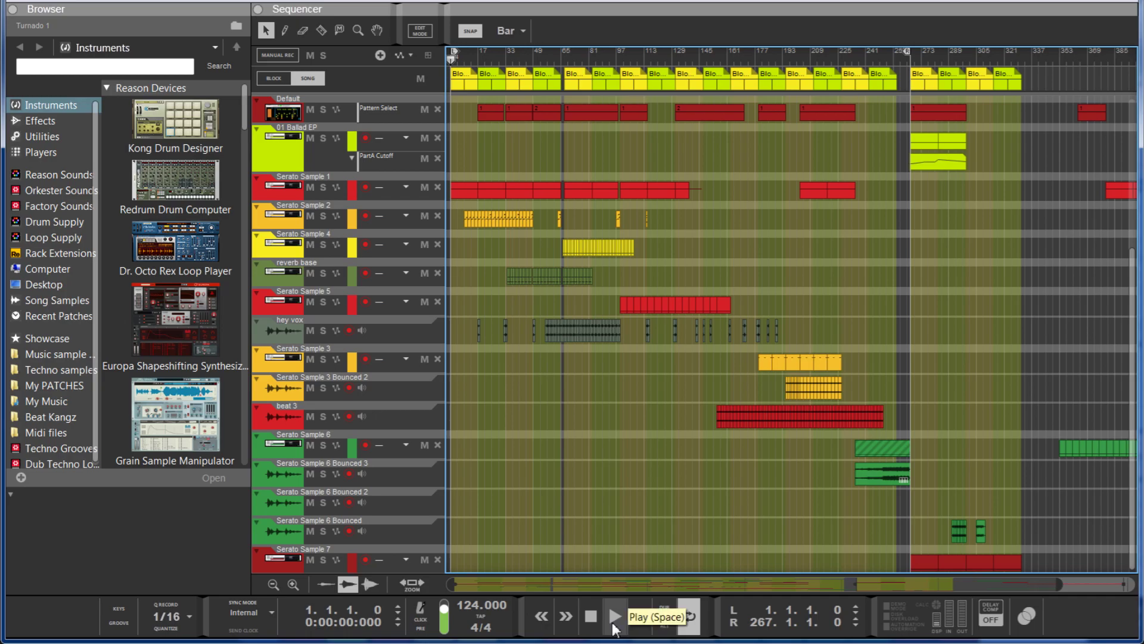
- Play the song from the start while looking over the upper sequencer tracks and their automation clips
left_click(614, 617)
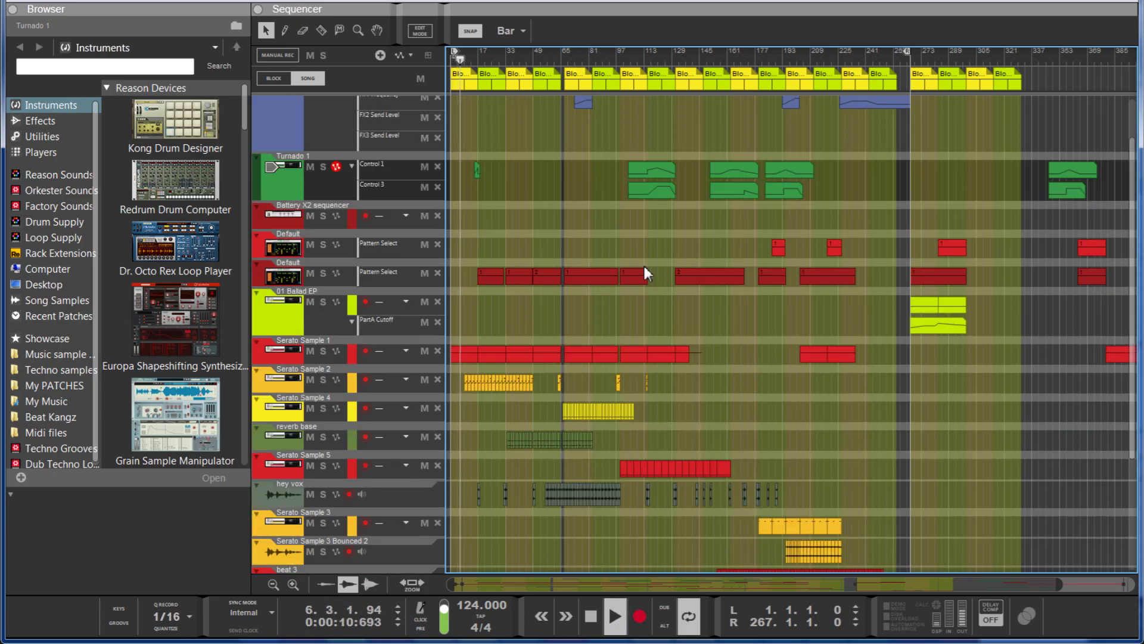
scroll(642, 264, "up", 5)
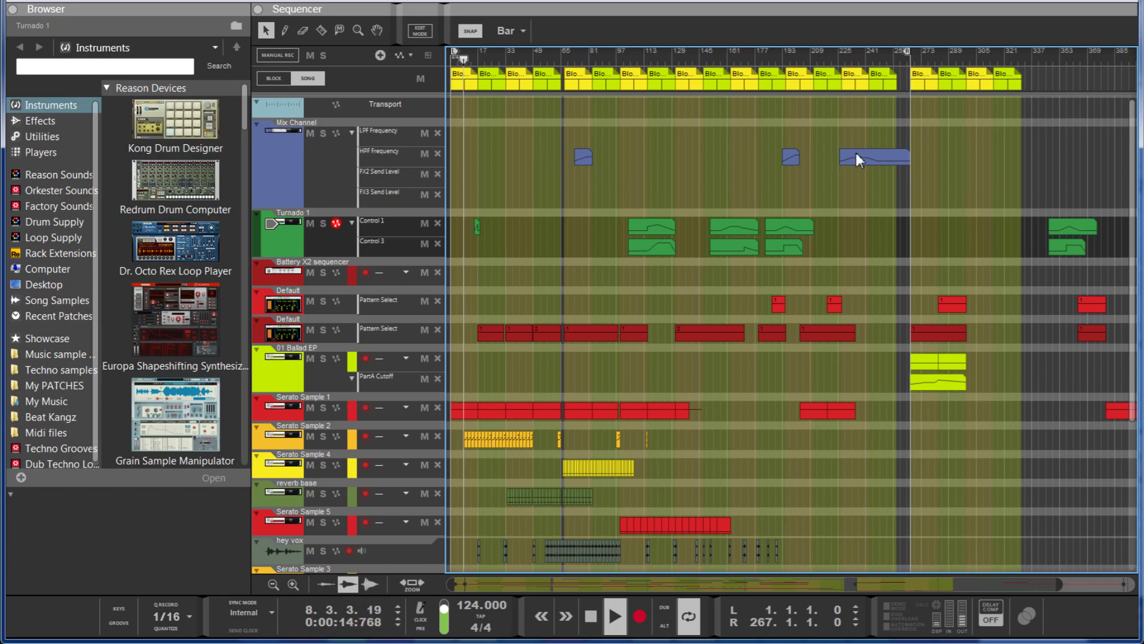
scroll(856, 152, "down", 2)
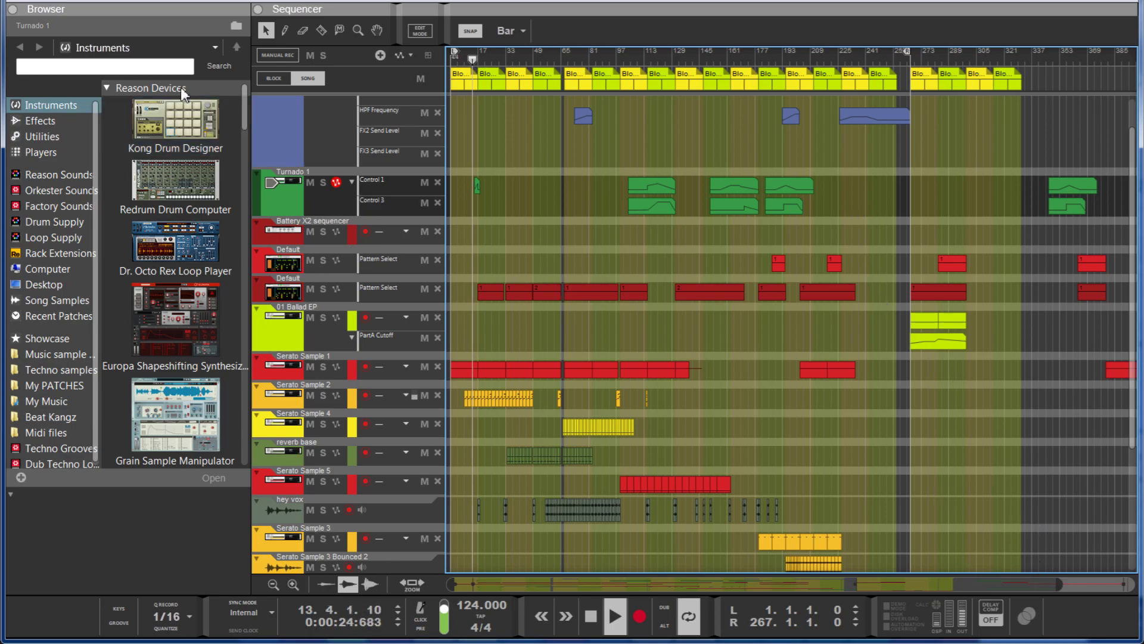
- Hide the browser, zoom the arrangement in to roughly the first 260 bars, and look over its tracks
left_click(12, 9)
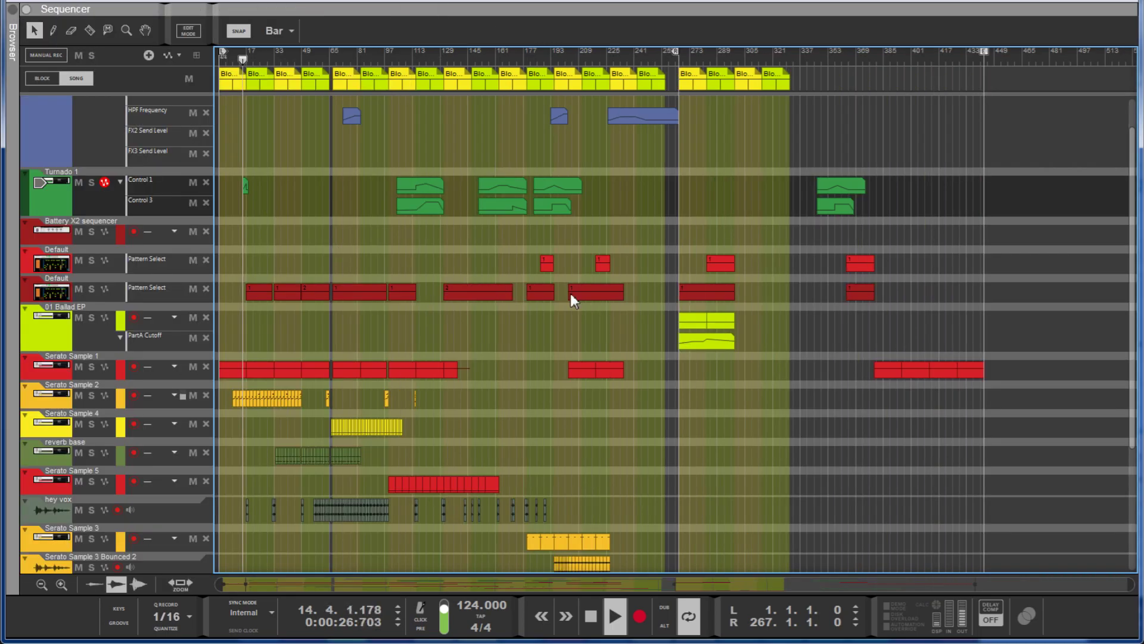
left_click_drag(1130, 587, 670, 592)
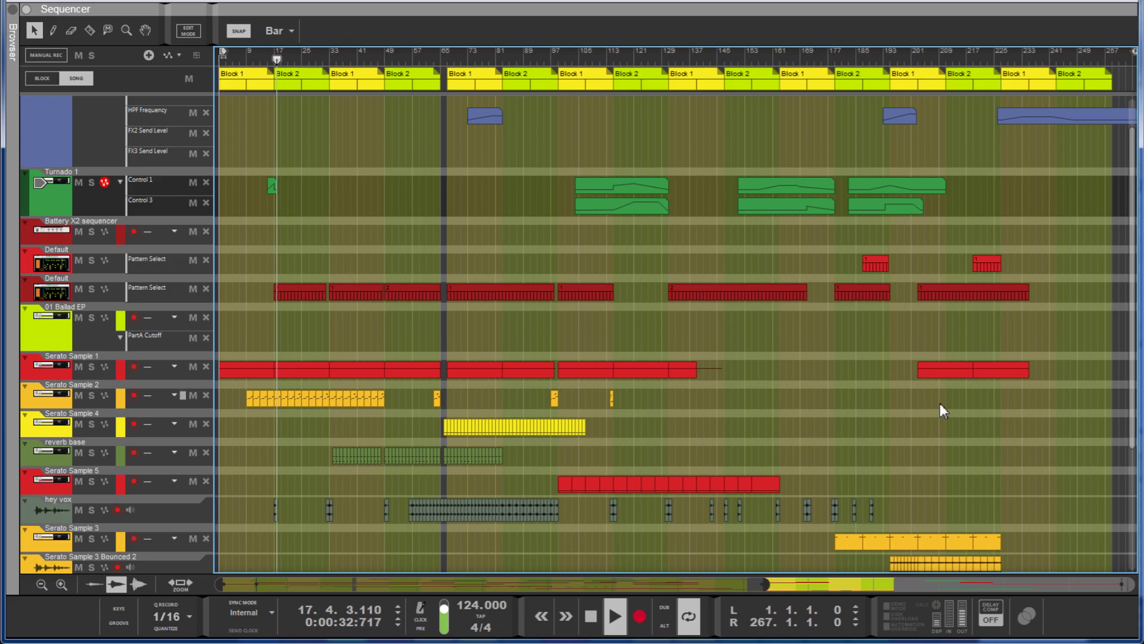
scroll(888, 370, "up", 1)
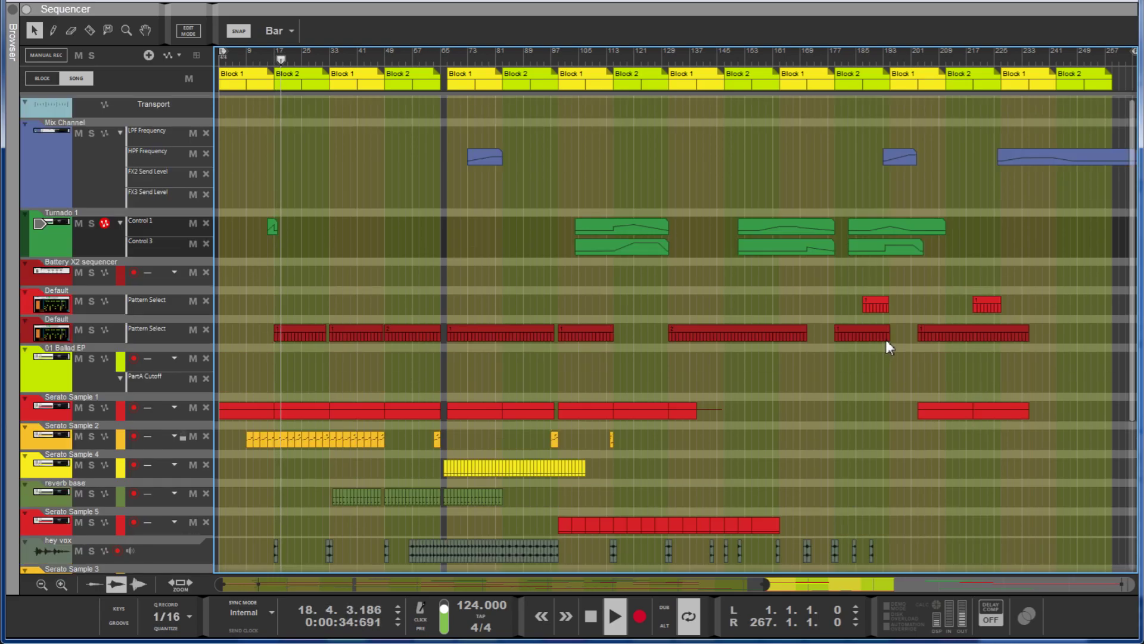
scroll(886, 340, "down", 5)
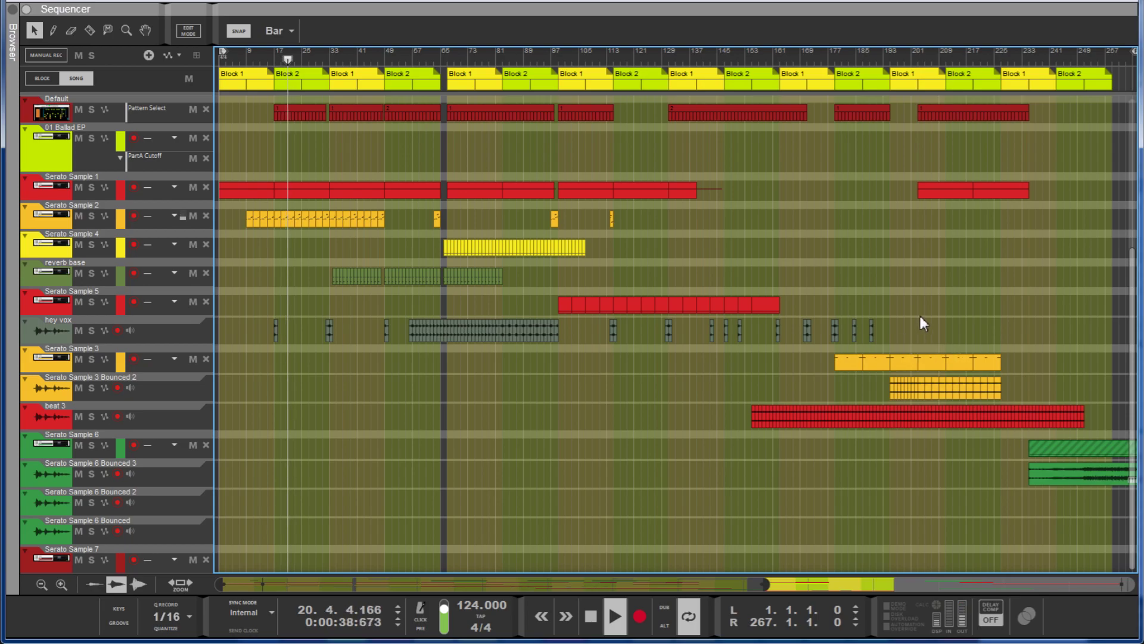
scroll(920, 316, "up", 3)
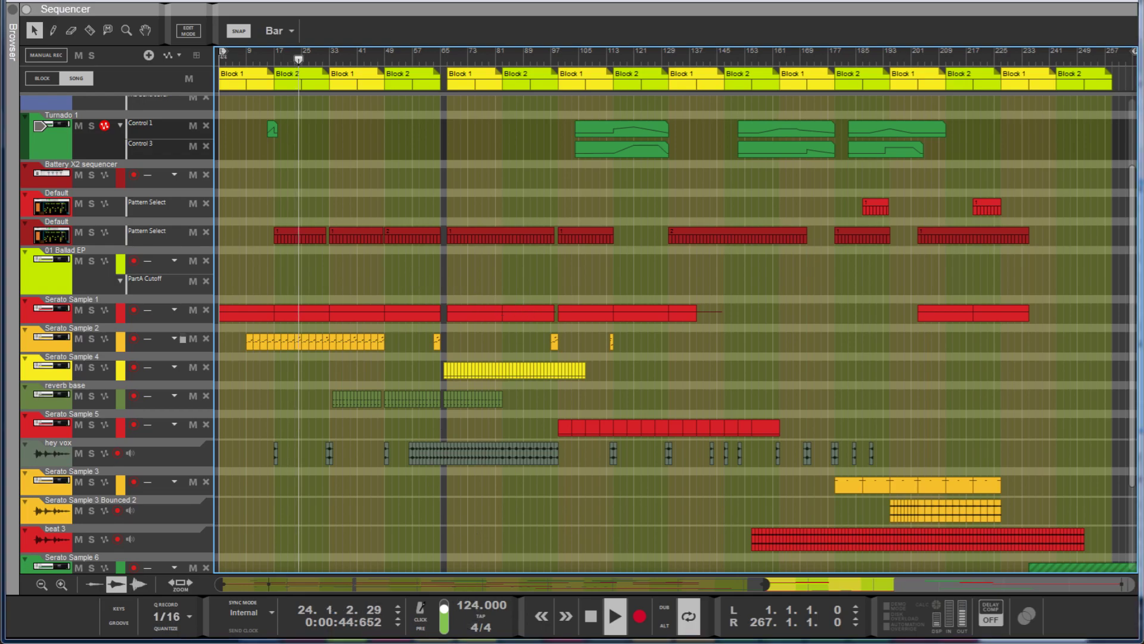
- Examine the channels' filters, EQ, dynamics, inserts and effect sends in the Mixer window during playback
mouse_move(453, 641)
left_click(443, 535)
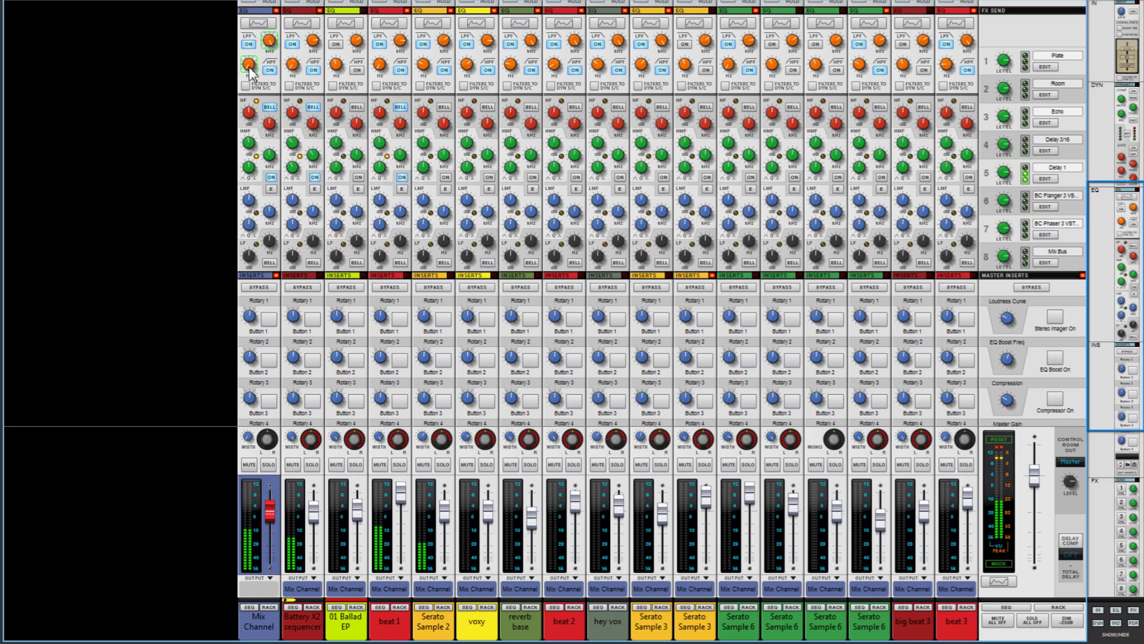
scroll(268, 193, "down", 5)
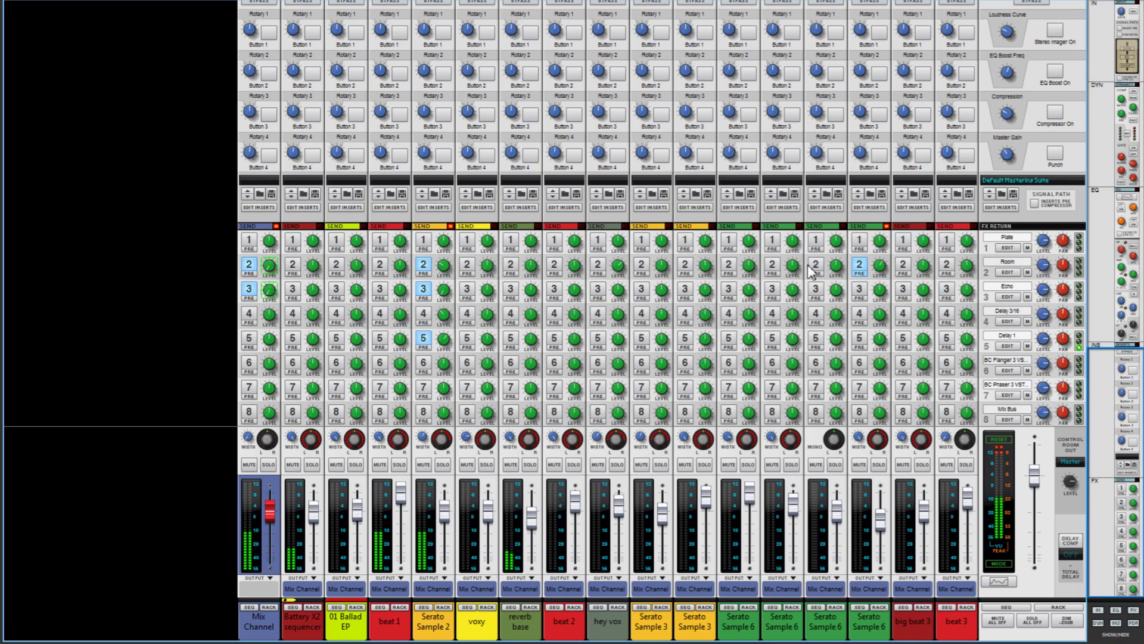
scroll(834, 270, "up", 10)
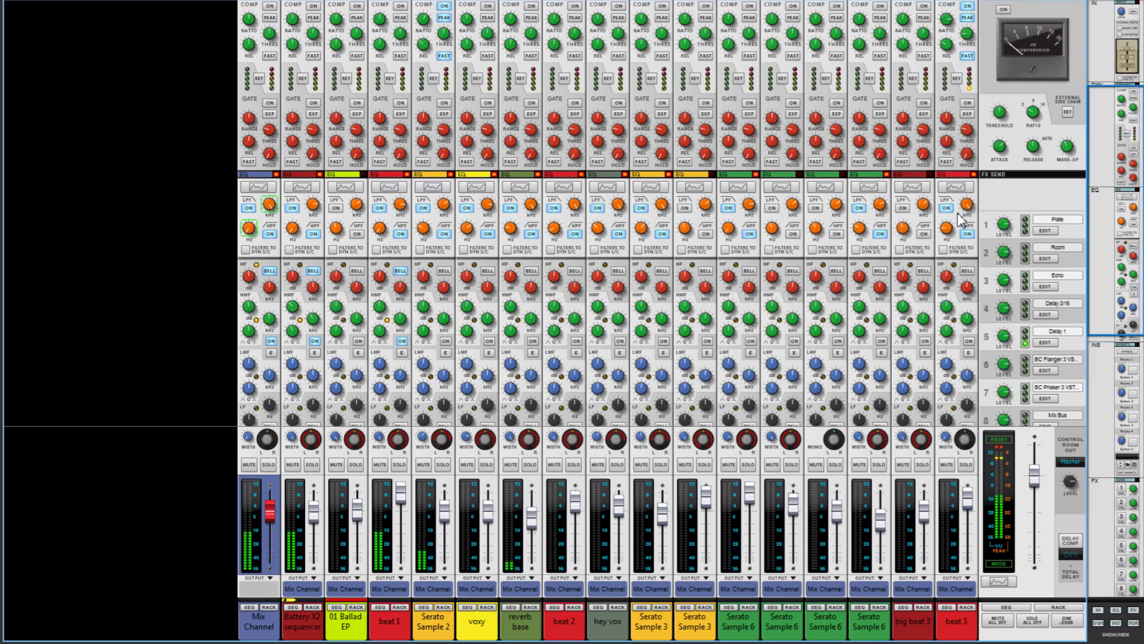
scroll(960, 219, "down", 3)
scroll(970, 238, "down", 3)
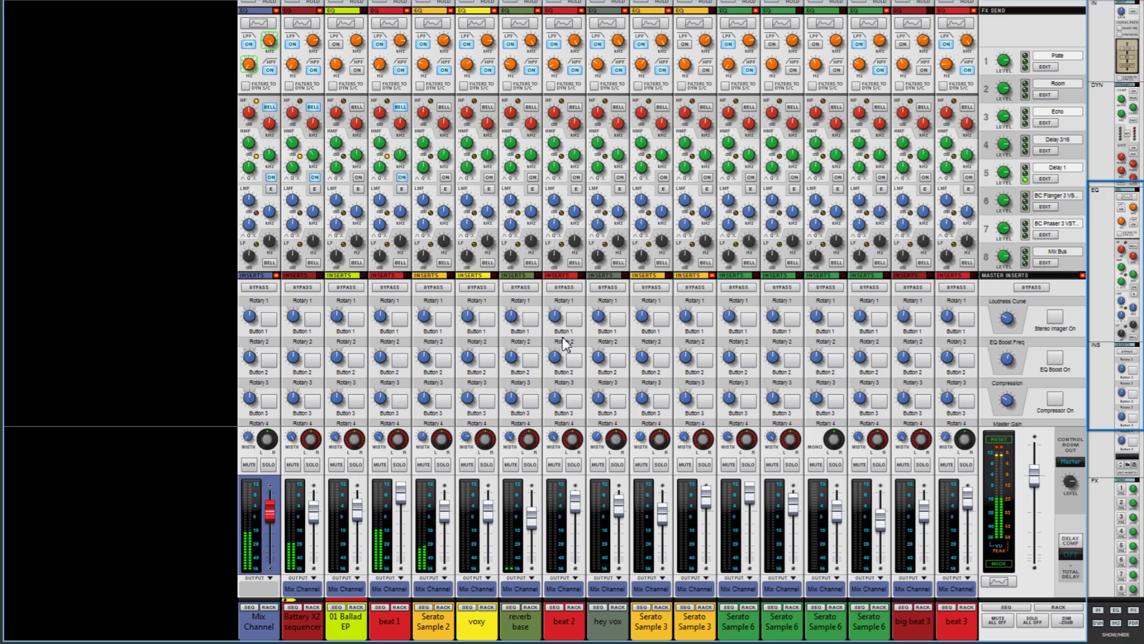
- Select the reverb base and hey vox mixer channels in turn, and enable hey vox's send 2 to the Room reverb
left_click(530, 524)
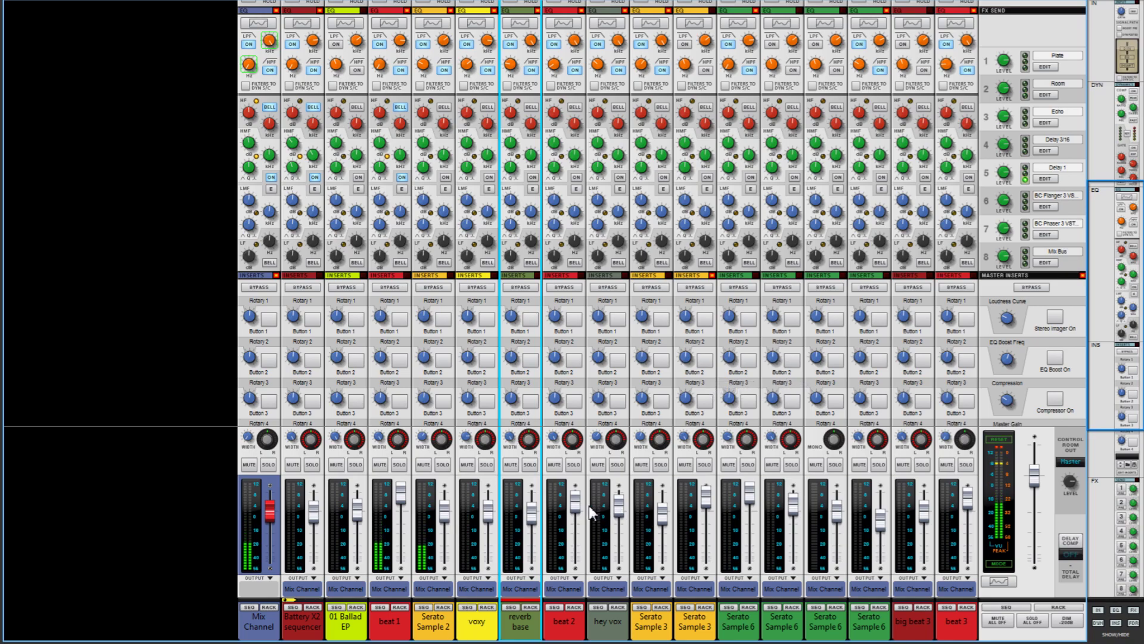
left_click(622, 514)
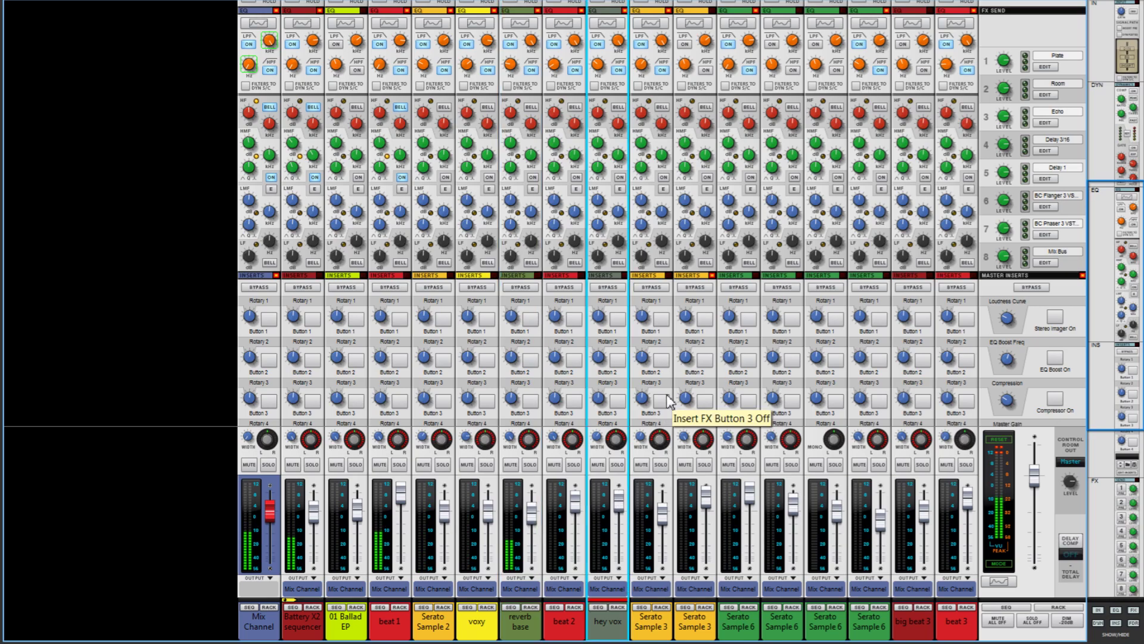
scroll(621, 322, "down", 5)
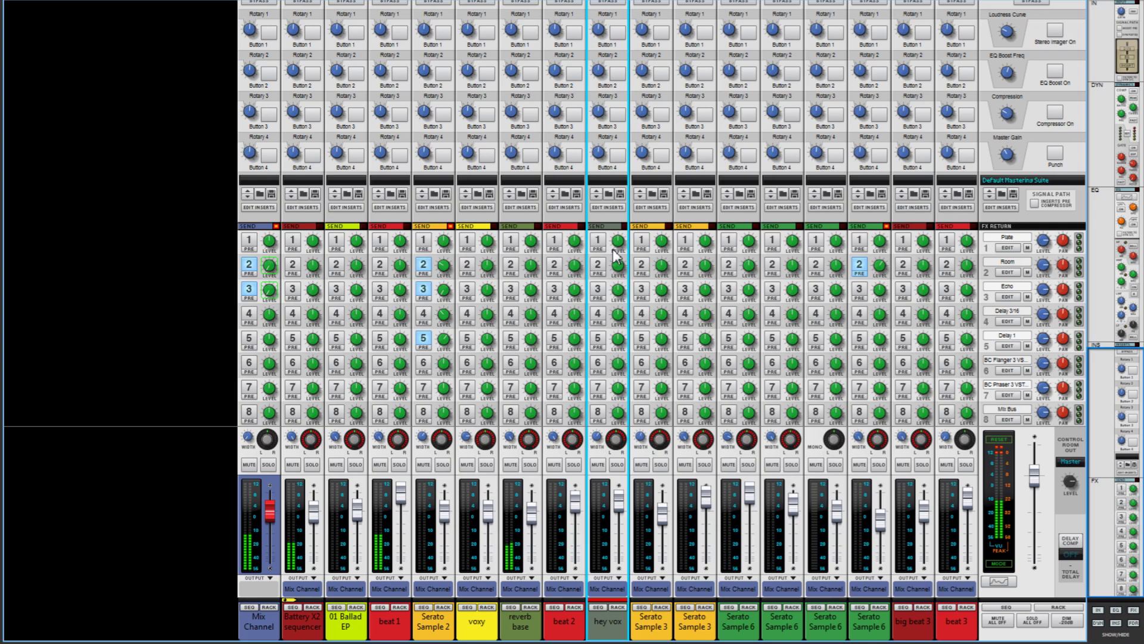
left_click(597, 265)
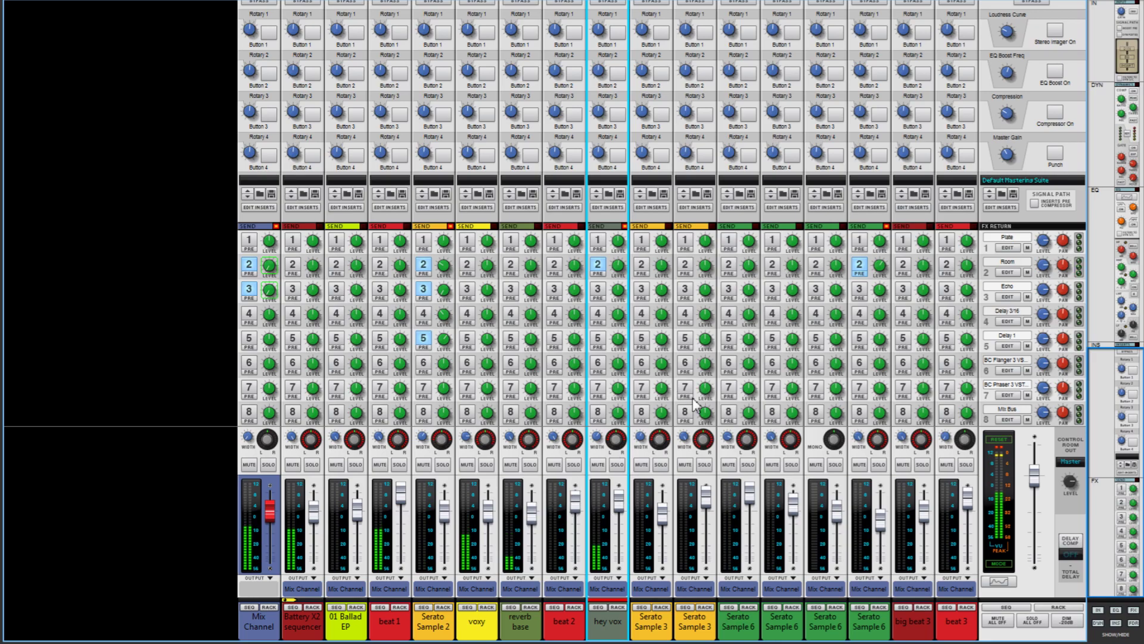
- Switch to the Rack window and open the interface of the SlamDawg_x64 plug-in in the master section
mouse_move(539, 504)
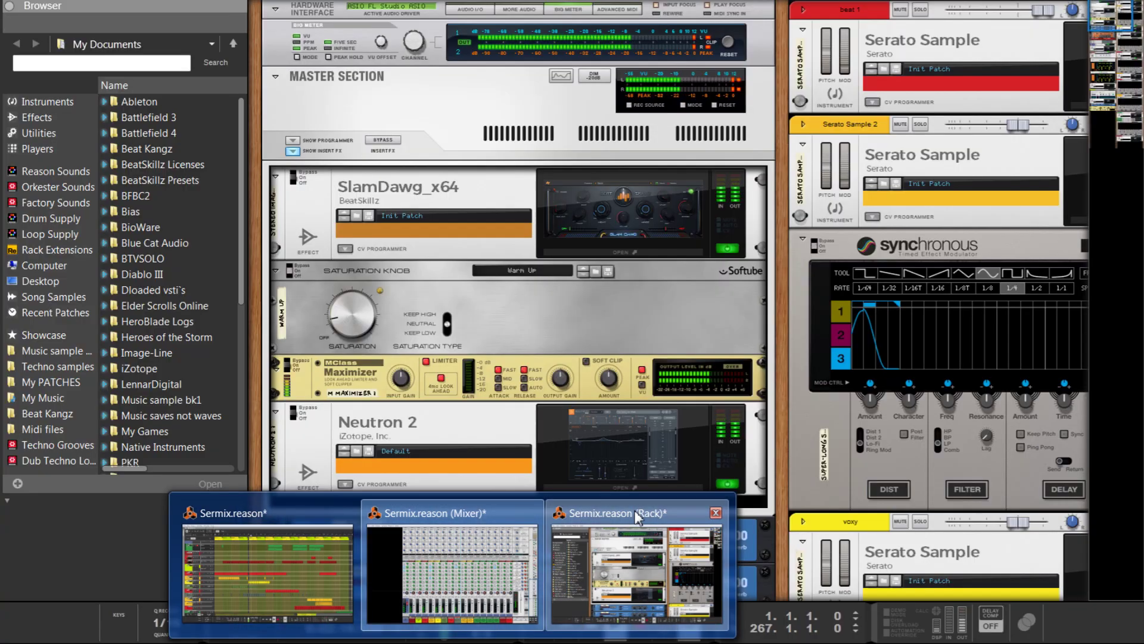
left_click(634, 511)
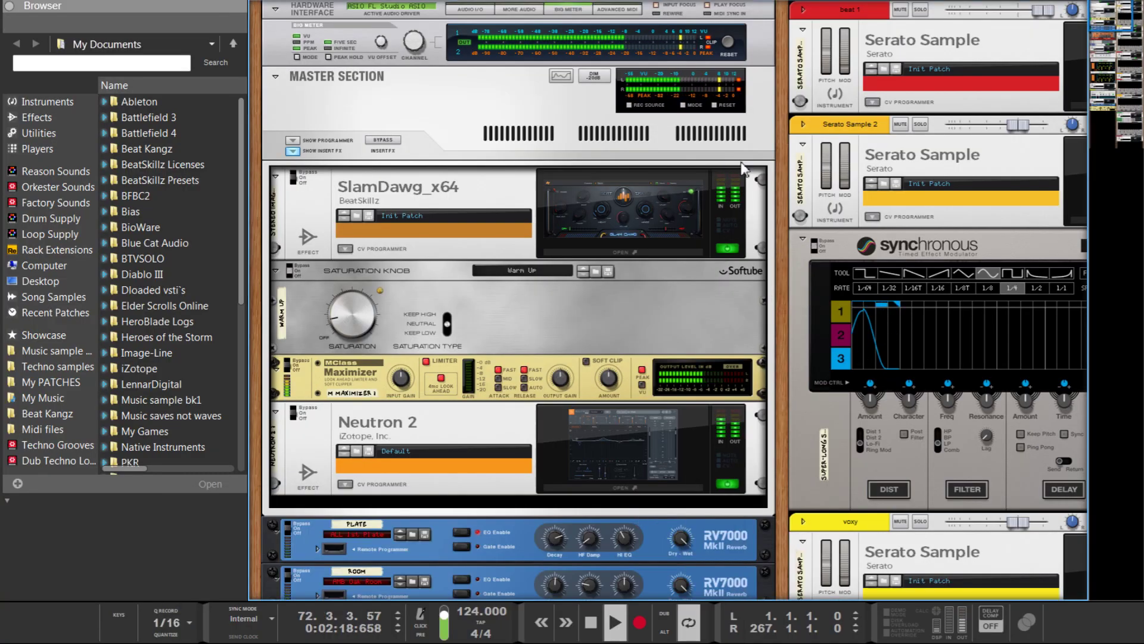
left_click(647, 198)
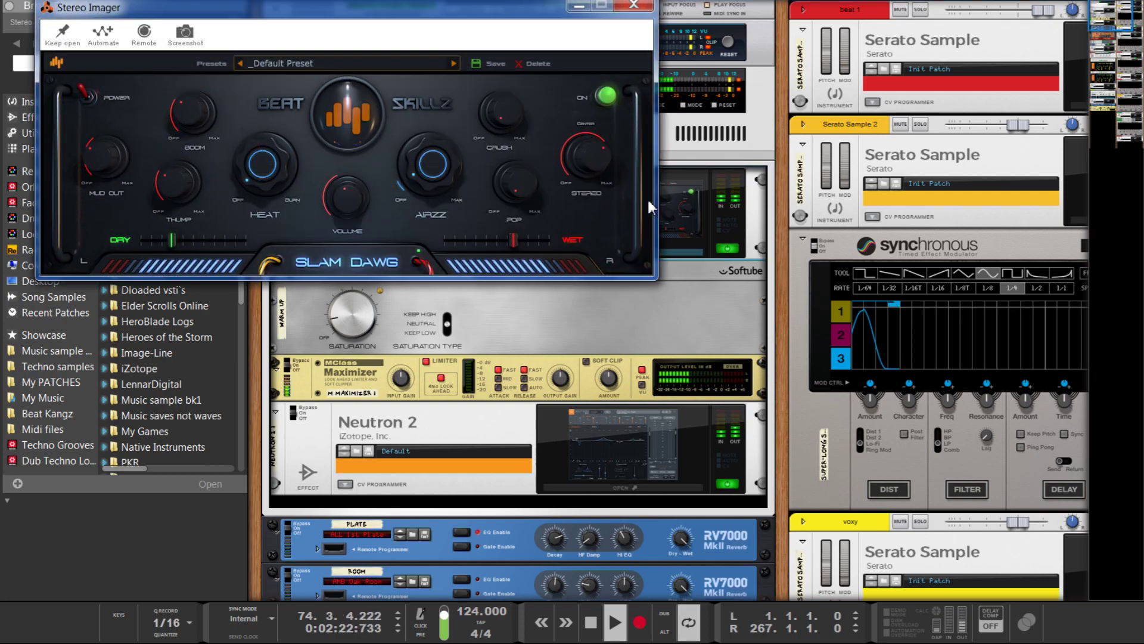
- Close the SlamDawg_x64 interface, open Neutron 2 in the master section, continue past its authorization notice, and dismiss its preset manager
left_click(633, 8)
scroll(665, 238, "down", 3)
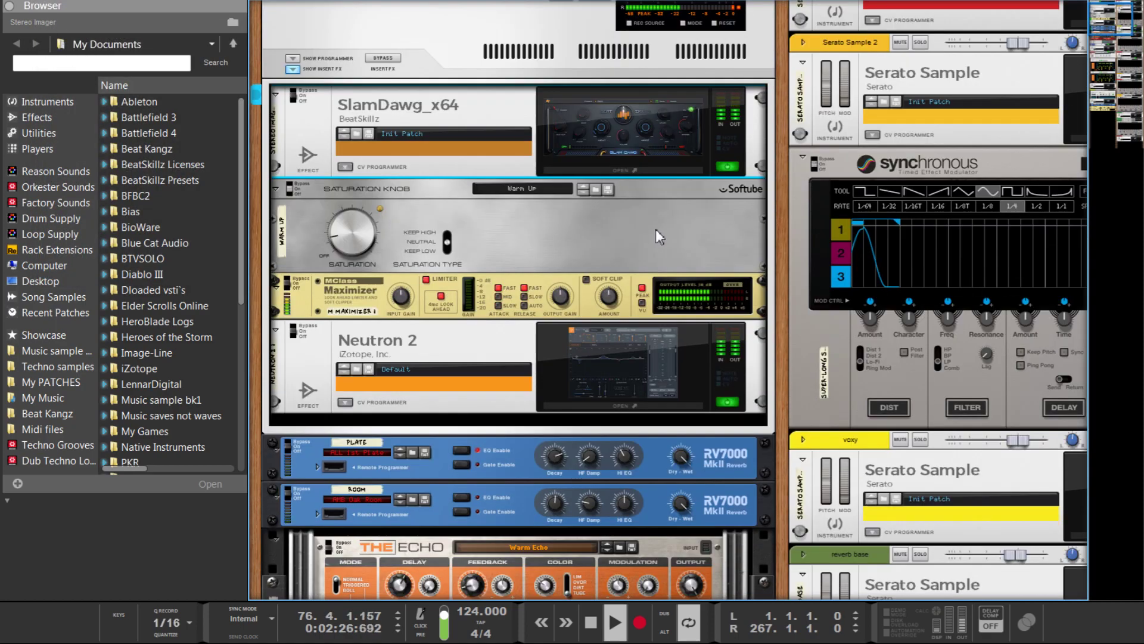
left_click(645, 356)
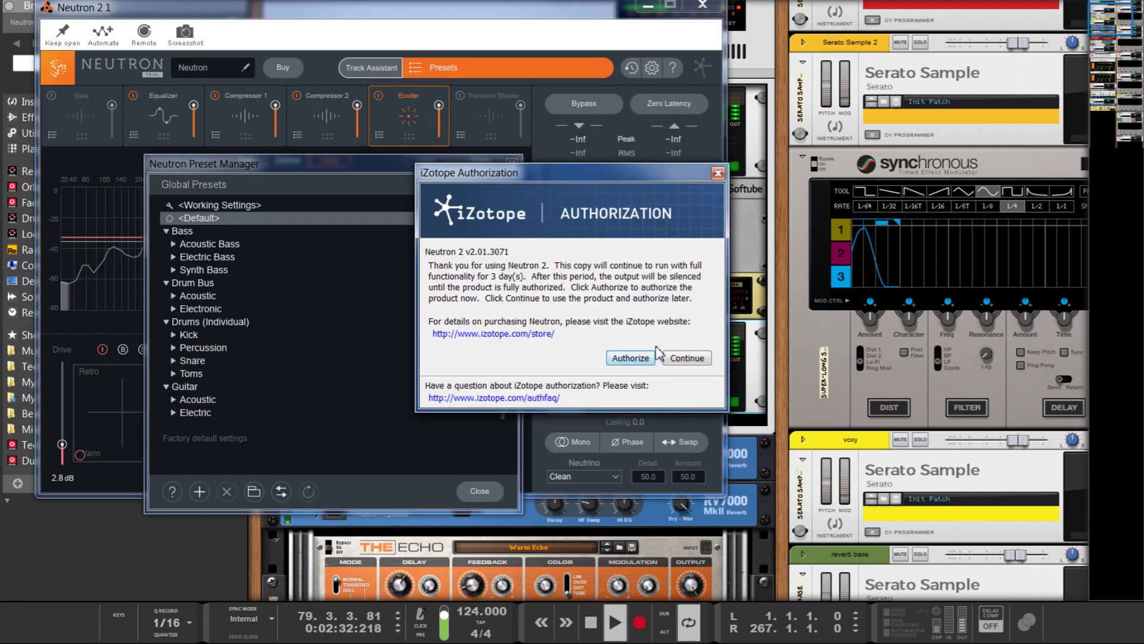
left_click(686, 357)
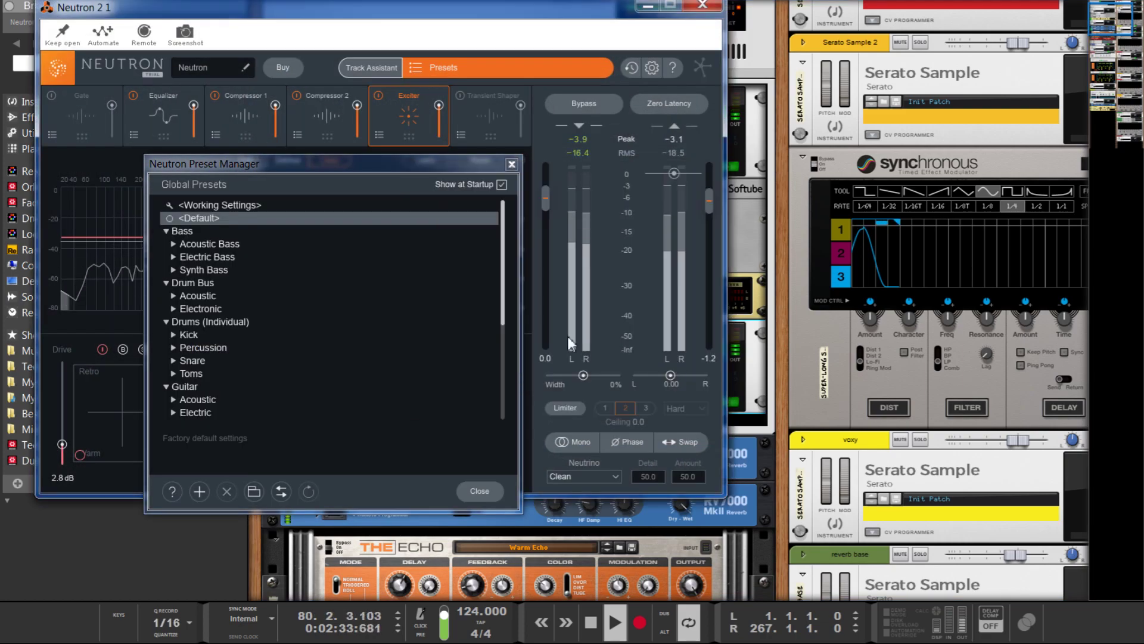
left_click(512, 164)
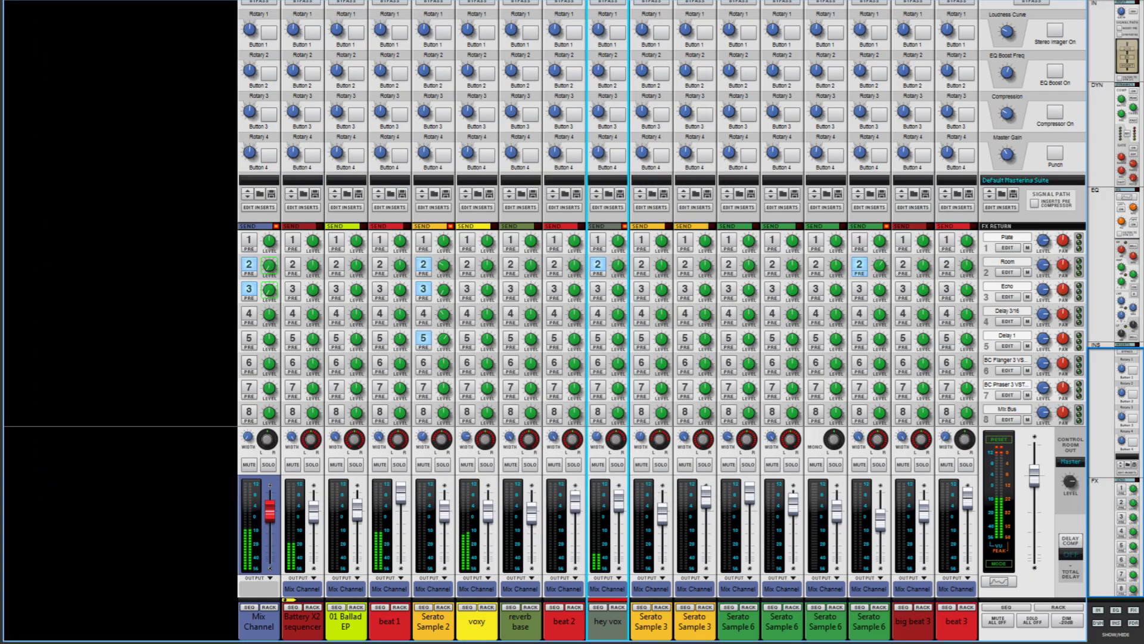
- Return to the Rack window, look over the send effects, and briefly inspect the Mix Channel's Turnado plug-in interface
mouse_move(517, 579)
left_click(603, 503)
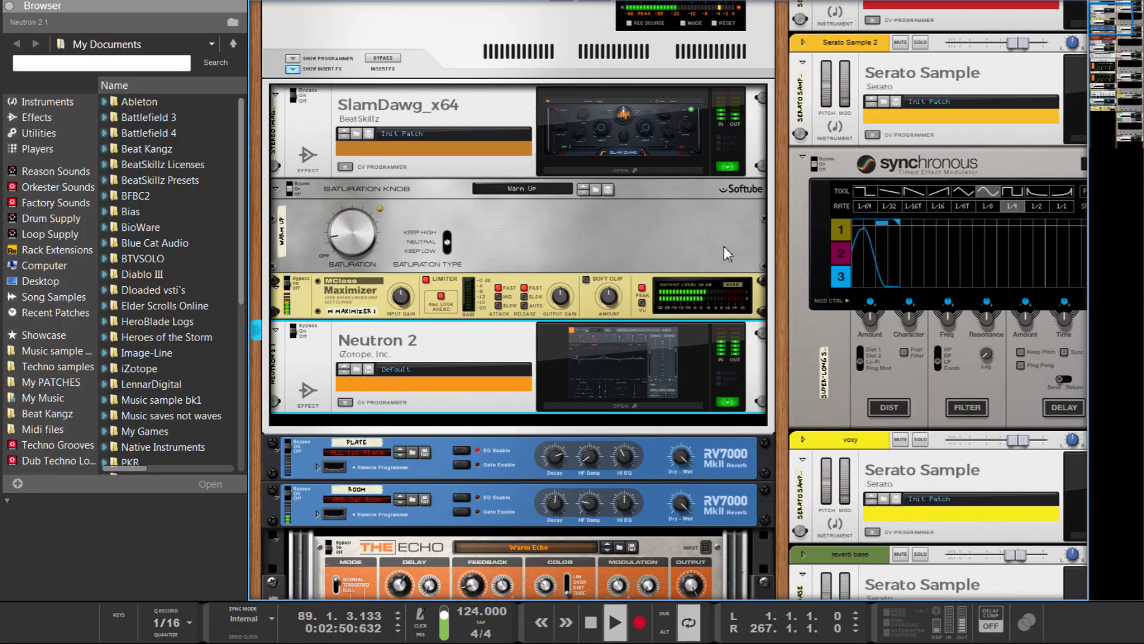
scroll(773, 201, "down", 10)
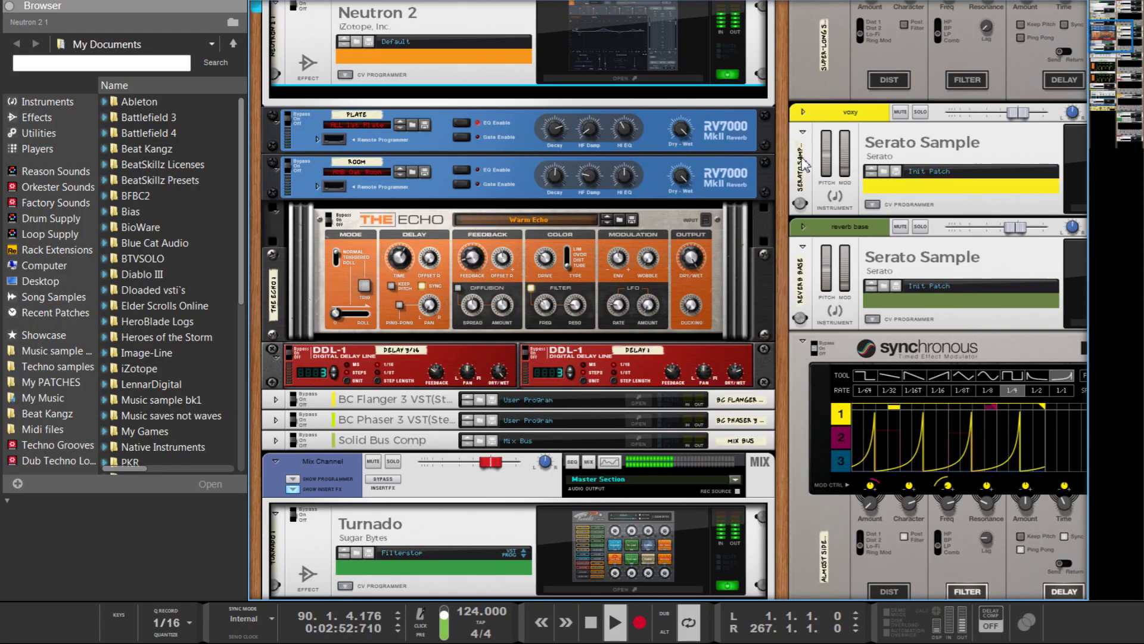
scroll(787, 165, "down", 4)
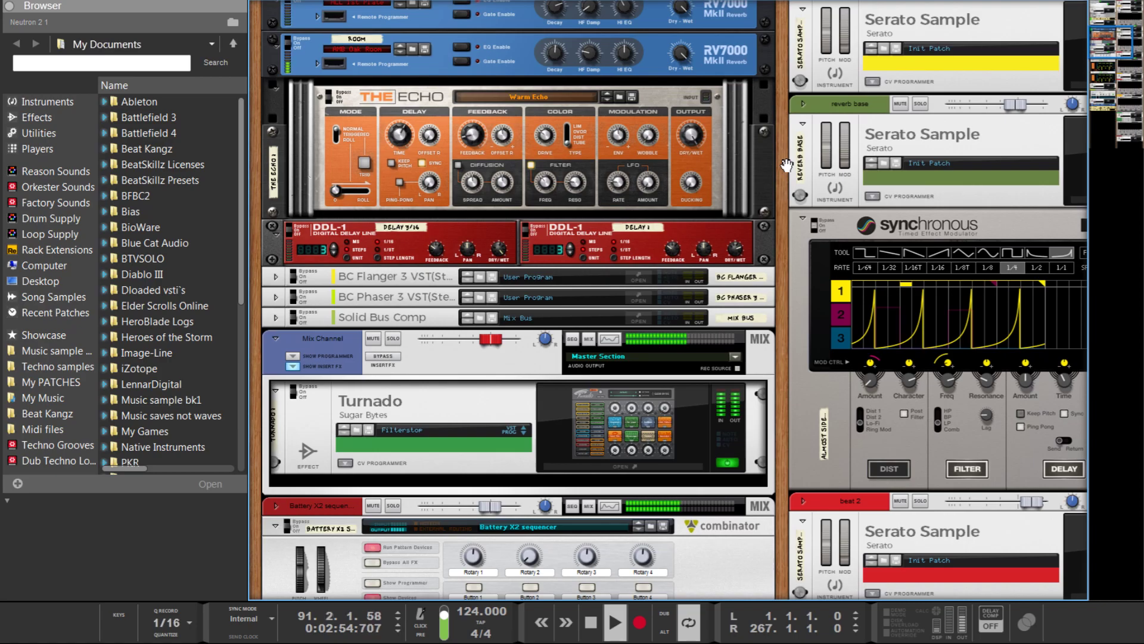
scroll(786, 165, "down", 4)
left_click(626, 304)
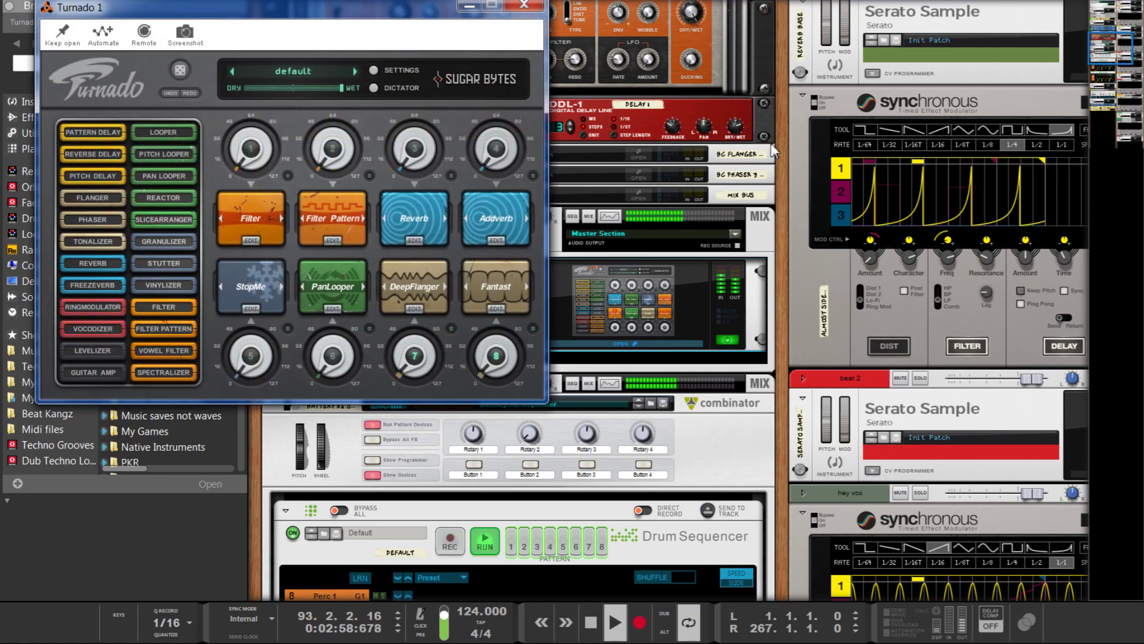
left_click(523, 6)
- Examine the Battery X2 sequencer's Drum Sequencers and Battery 4, plus the 01 Ballad EP's Scales & Chords, Hybrid_x64 and effects
scroll(785, 97, "down", 5)
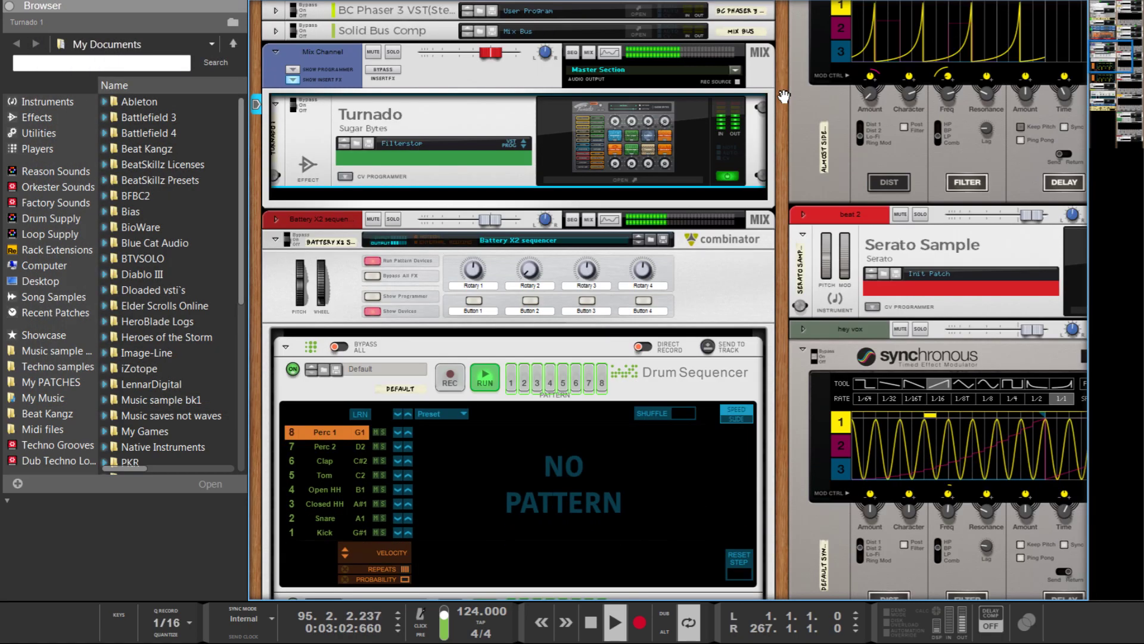
scroll(784, 97, "down", 4)
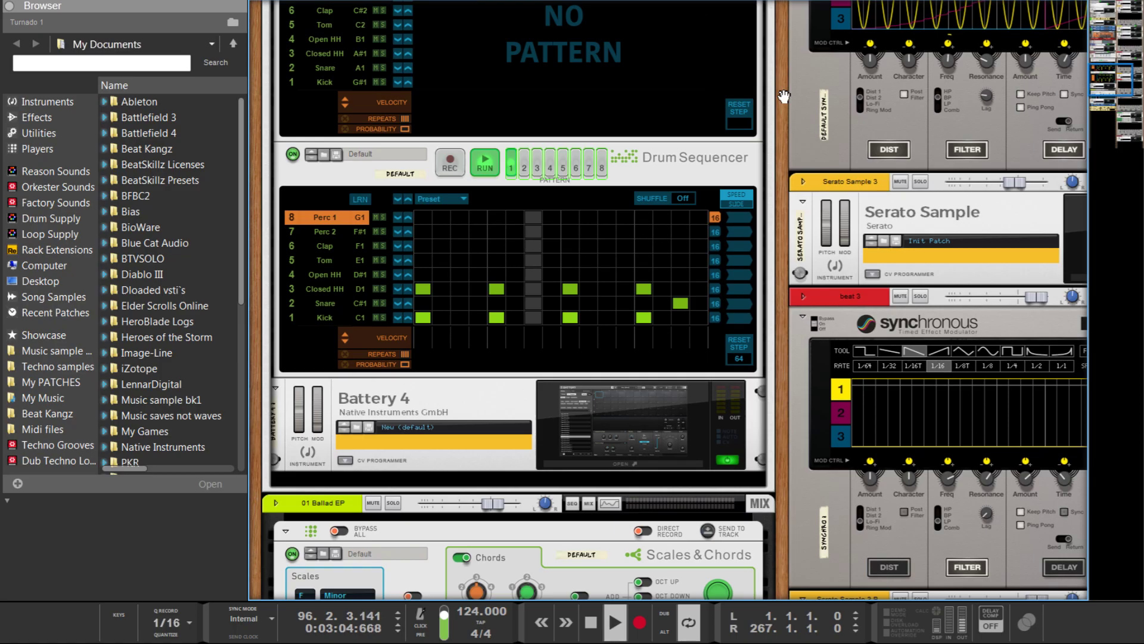
scroll(785, 97, "down", 3)
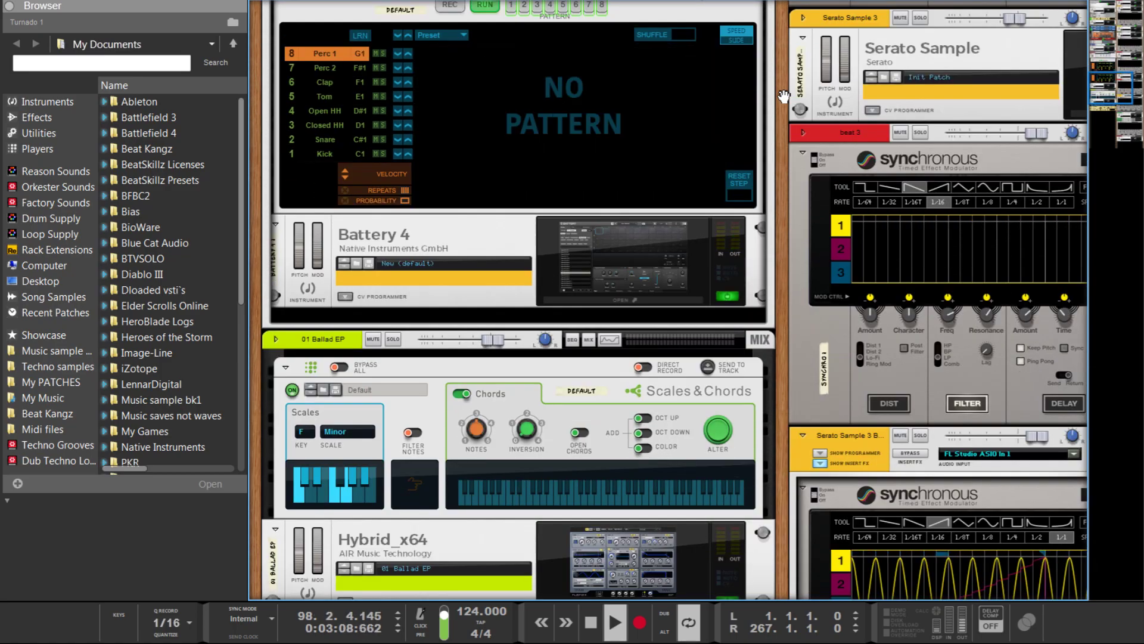
scroll(784, 98, "down", 7)
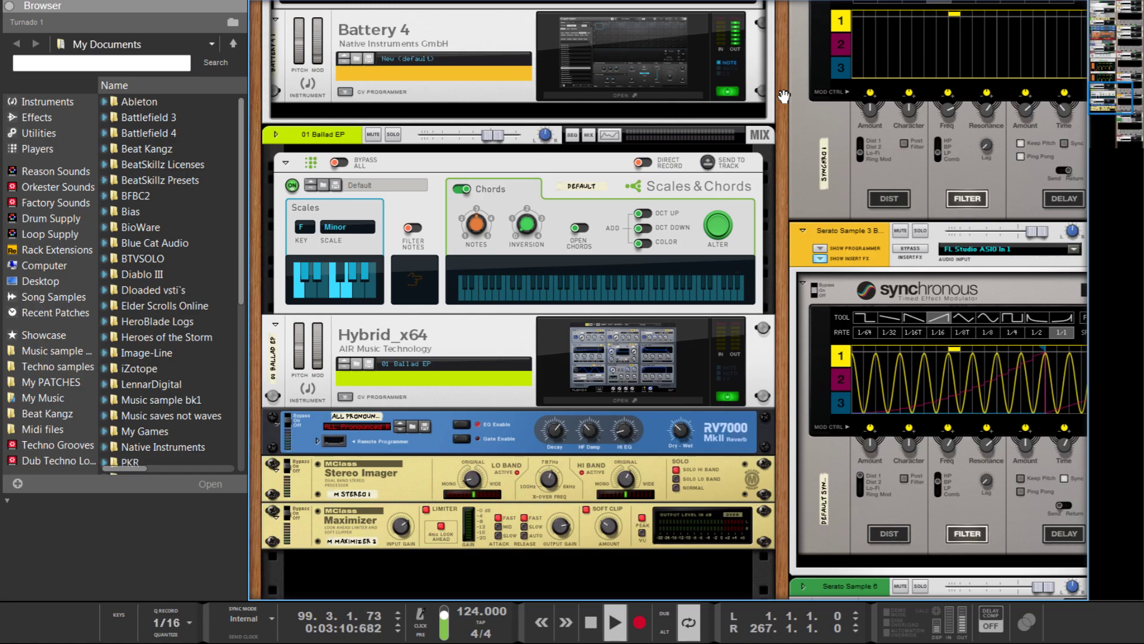
- Examine the second rack column's Serato Sample and Synchronous devices from the beat 1 channel down to hey vox
left_click_drag(783, 186, 547, 373)
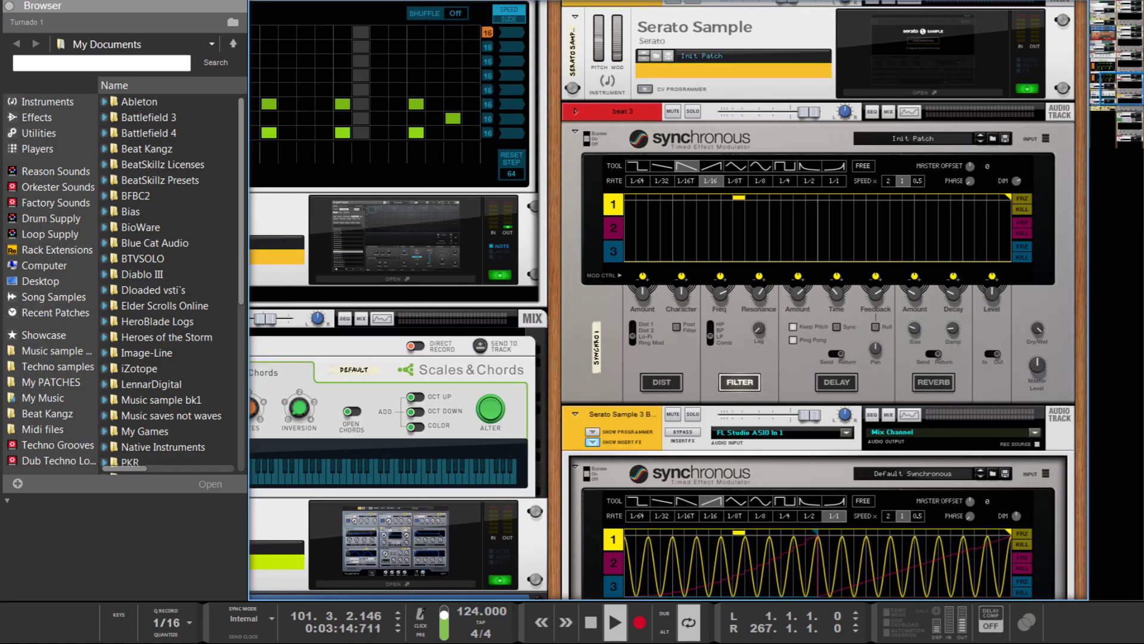
scroll(1034, 66, "up", 10)
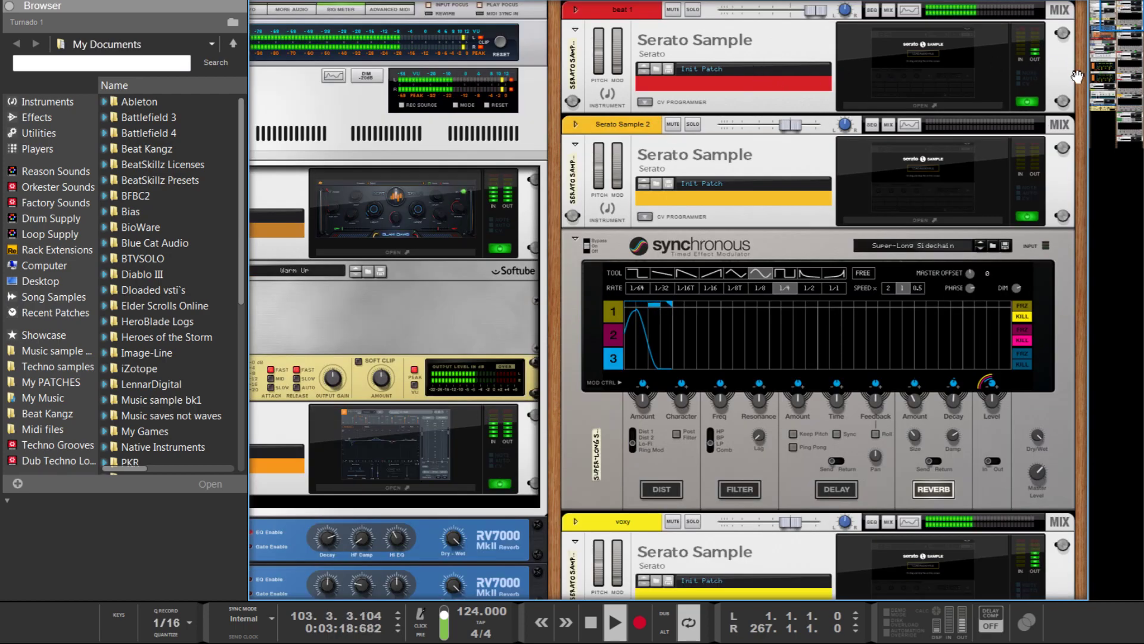
scroll(1077, 75, "down", 3)
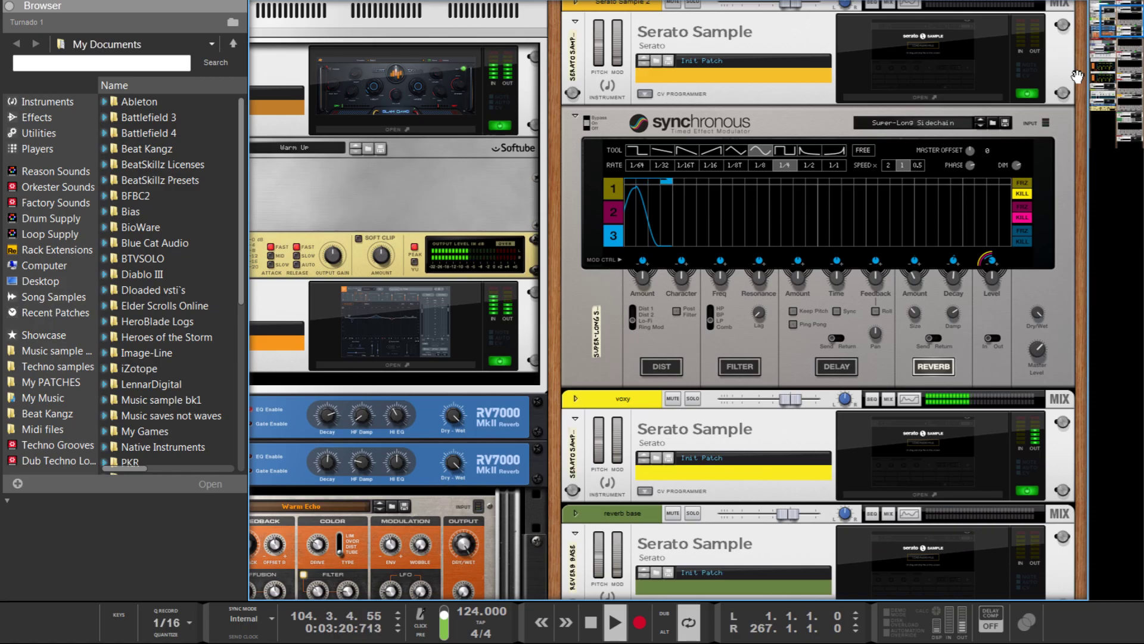
scroll(1076, 76, "down", 3)
scroll(1076, 76, "down", 3)
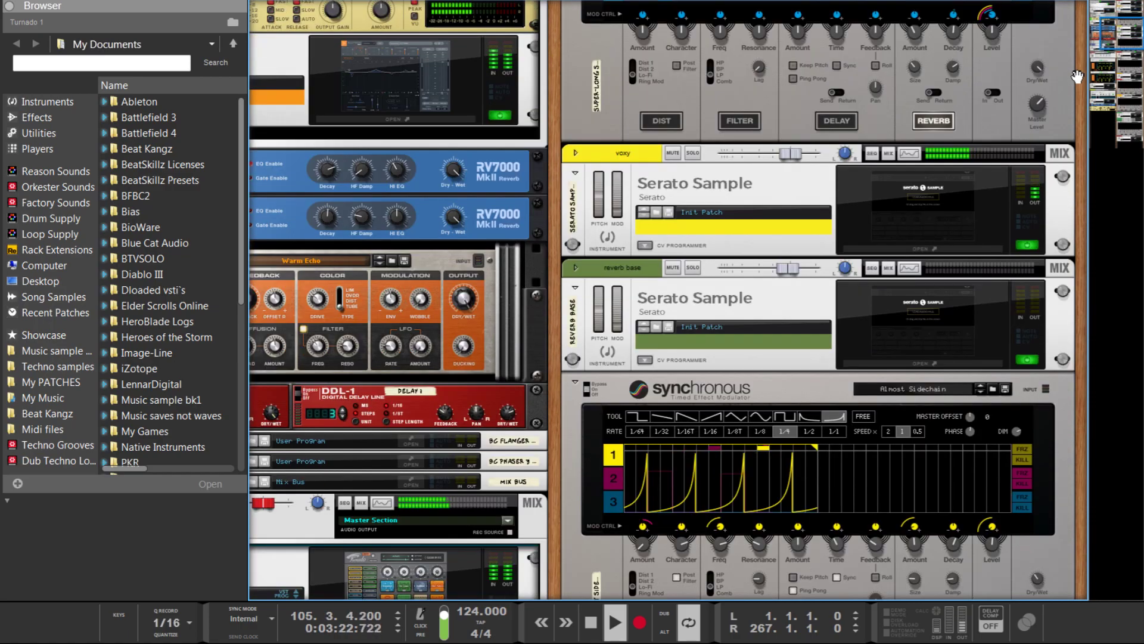
scroll(1077, 75, "down", 2)
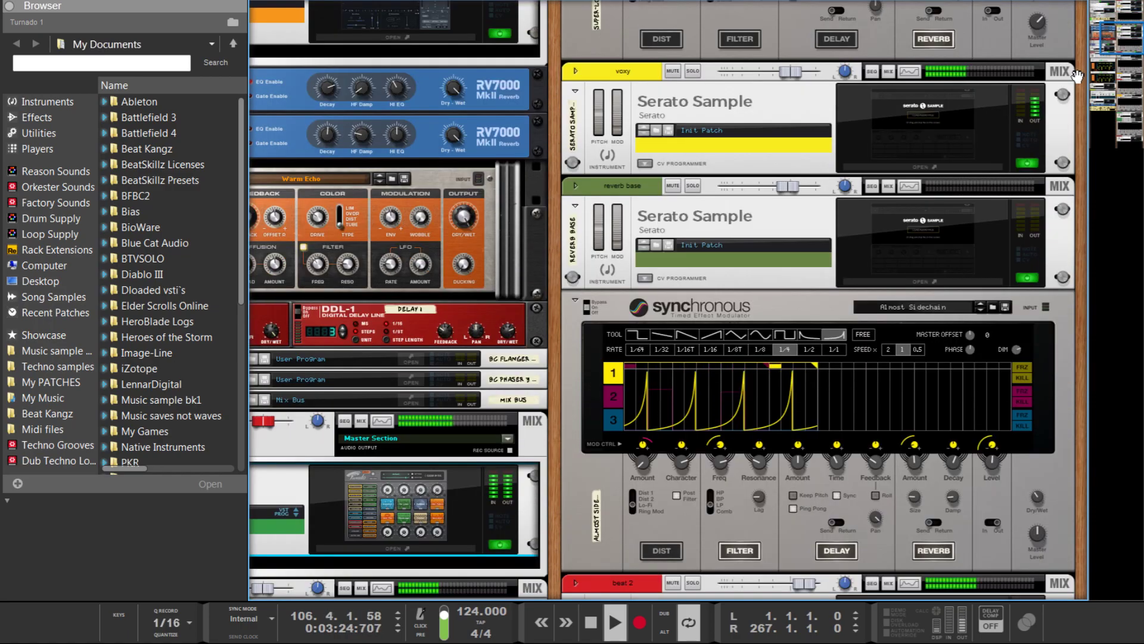
scroll(1077, 76, "down", 7)
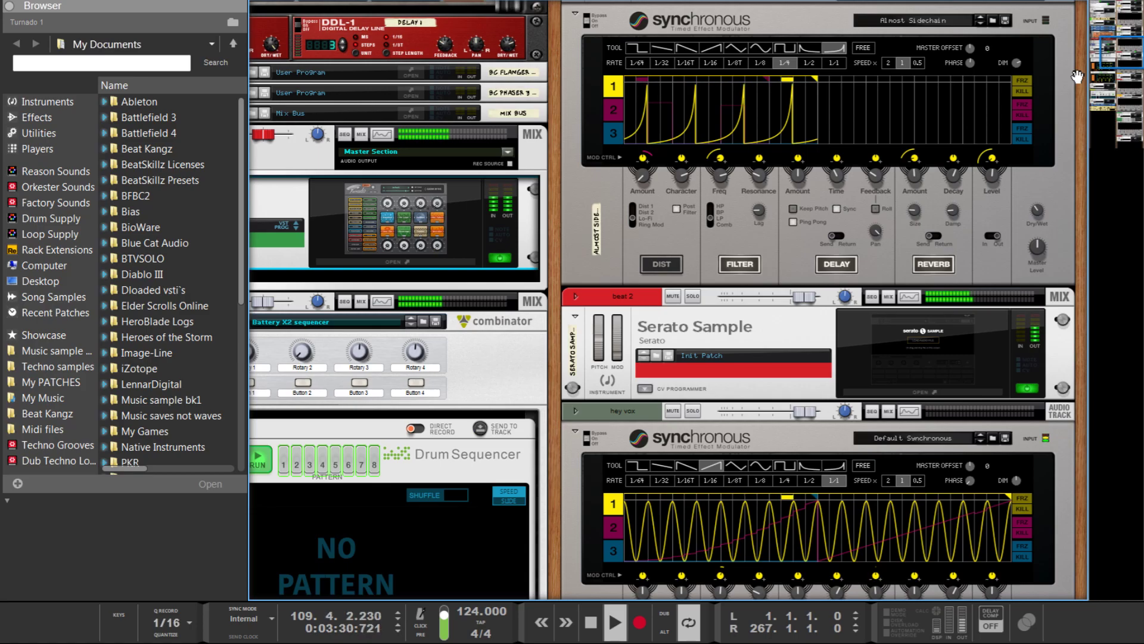
scroll(1077, 76, "down", 3)
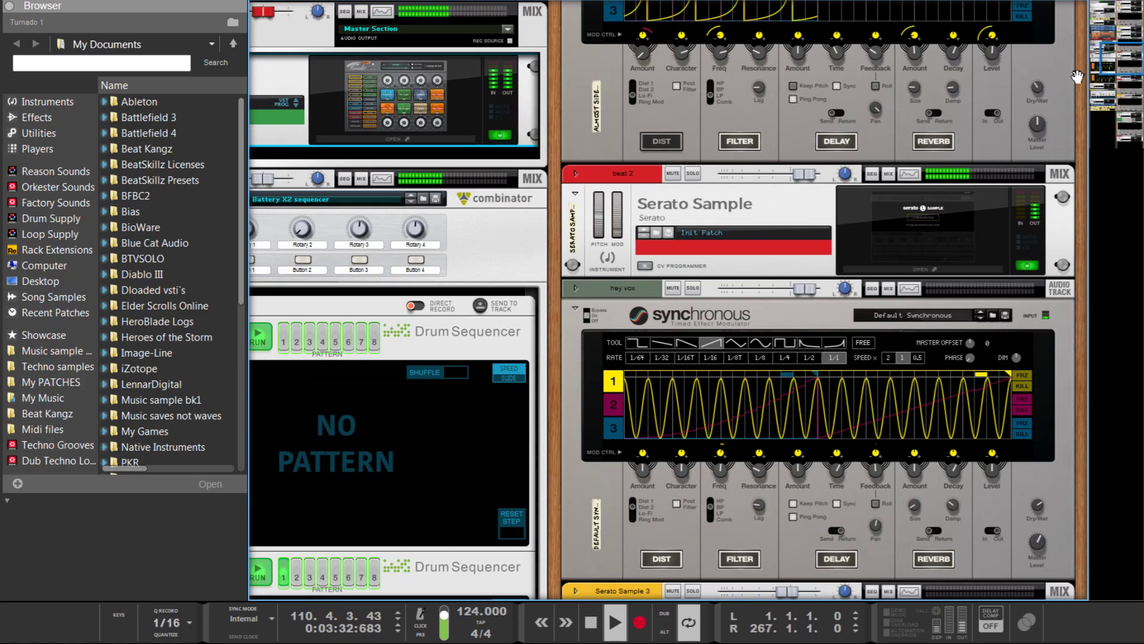
scroll(1077, 76, "down", 3)
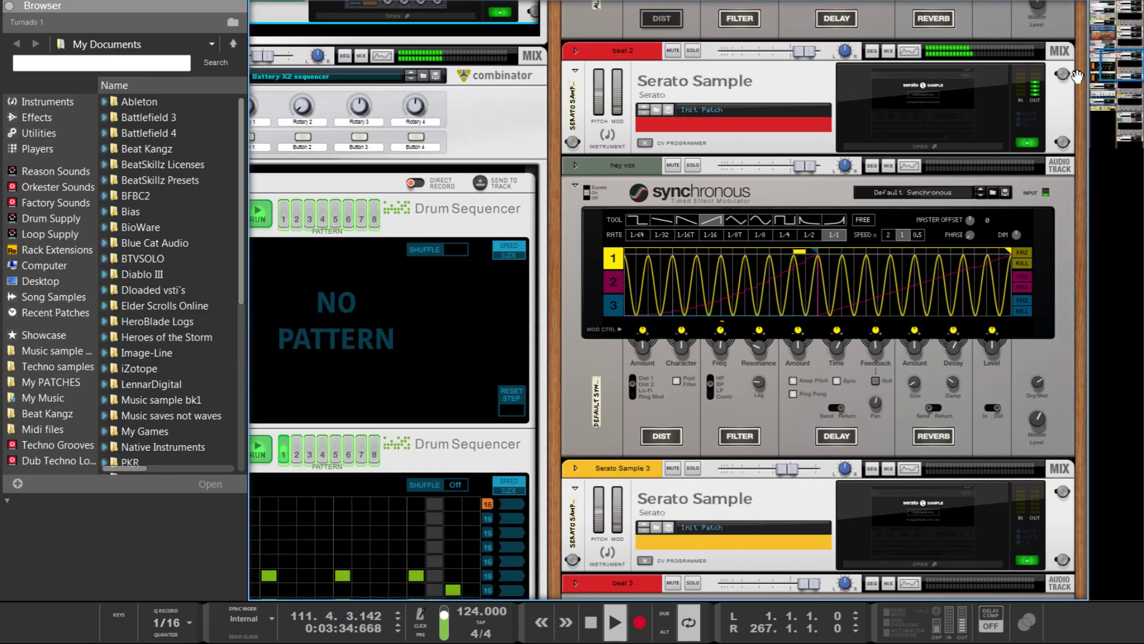
- Examine the Serato Sample 3 device and the Synchronous modulators on the beat 3 and bounced Serato Sample 3 audio tracks
scroll(1077, 76, "down", 3)
scroll(1077, 75, "down", 1)
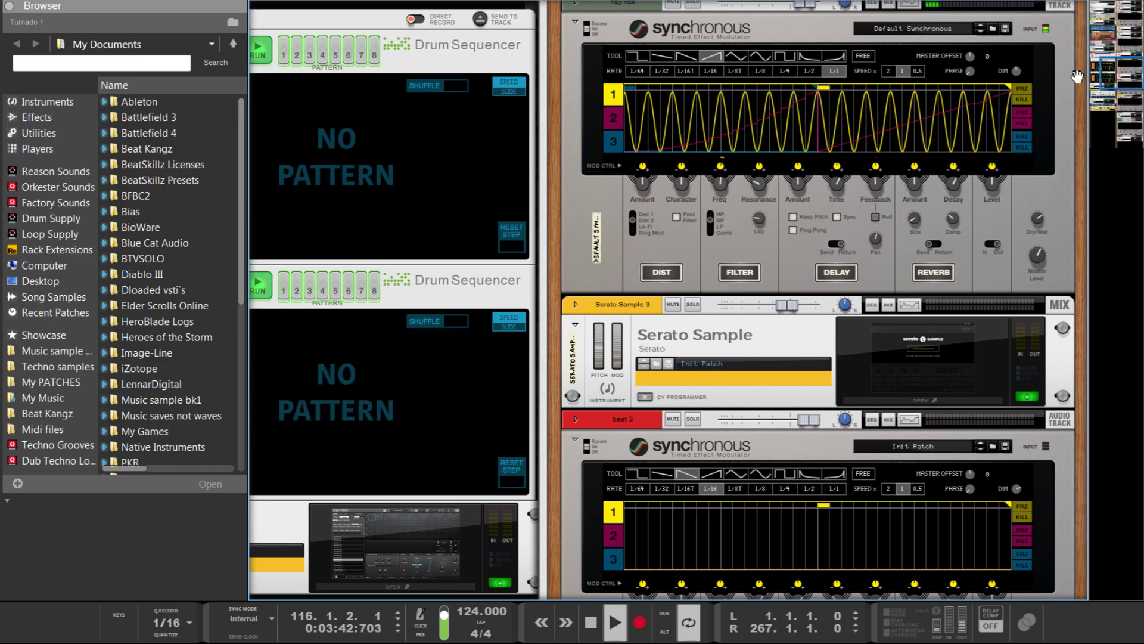
scroll(1077, 76, "down", 1)
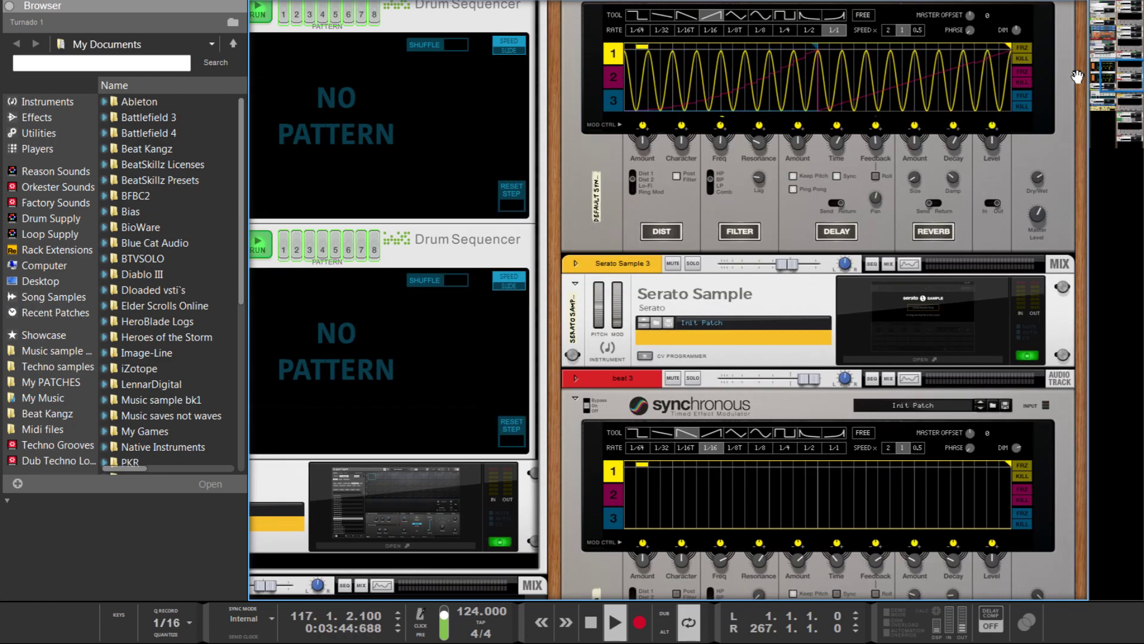
scroll(1077, 77, "down", 4)
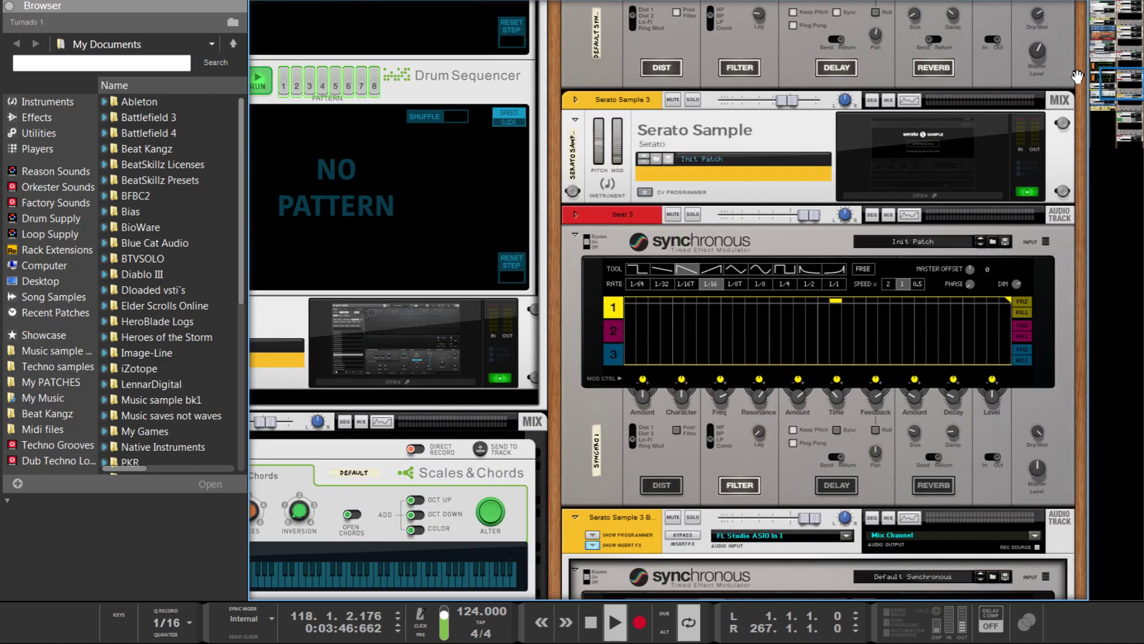
scroll(1078, 77, "down", 1)
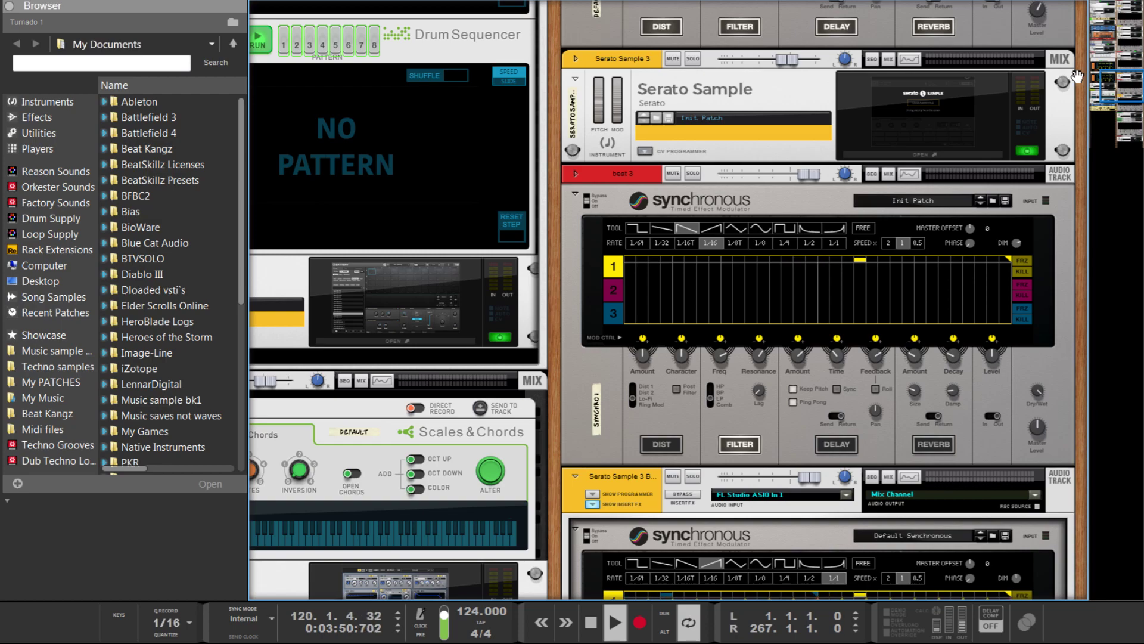
scroll(1078, 76, "down", 1)
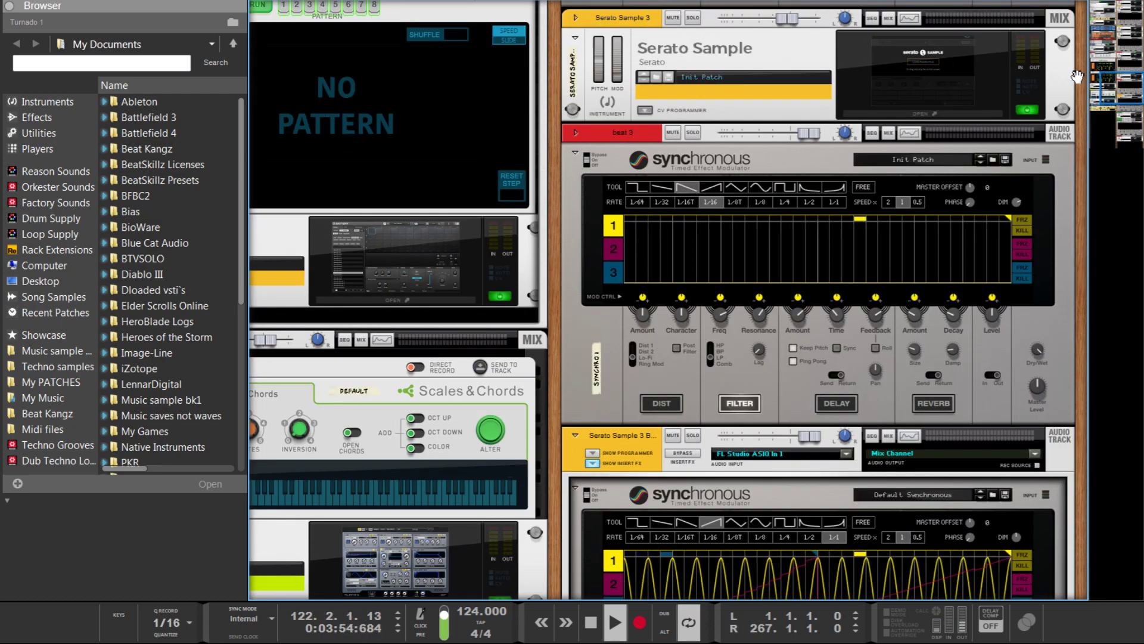
scroll(1078, 76, "down", 1)
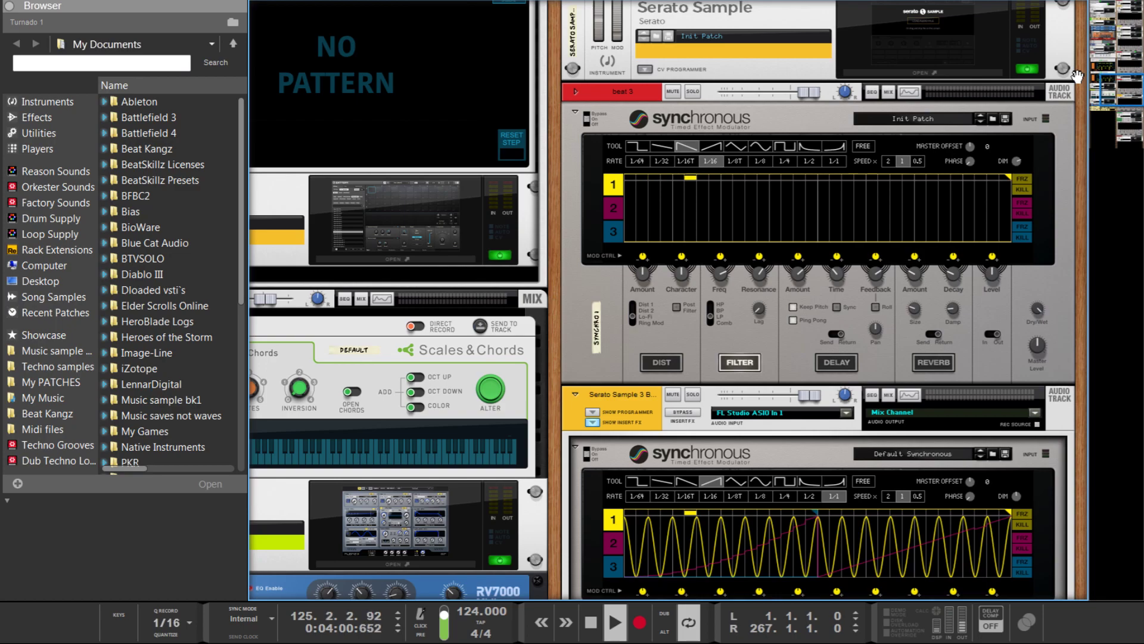
scroll(1078, 76, "down", 1)
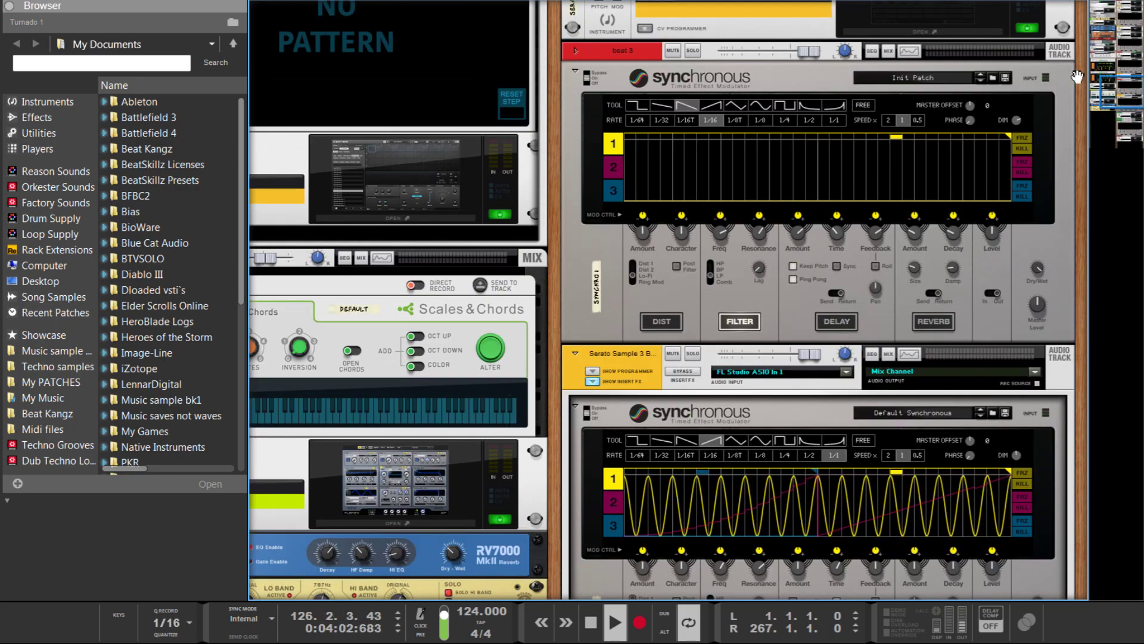